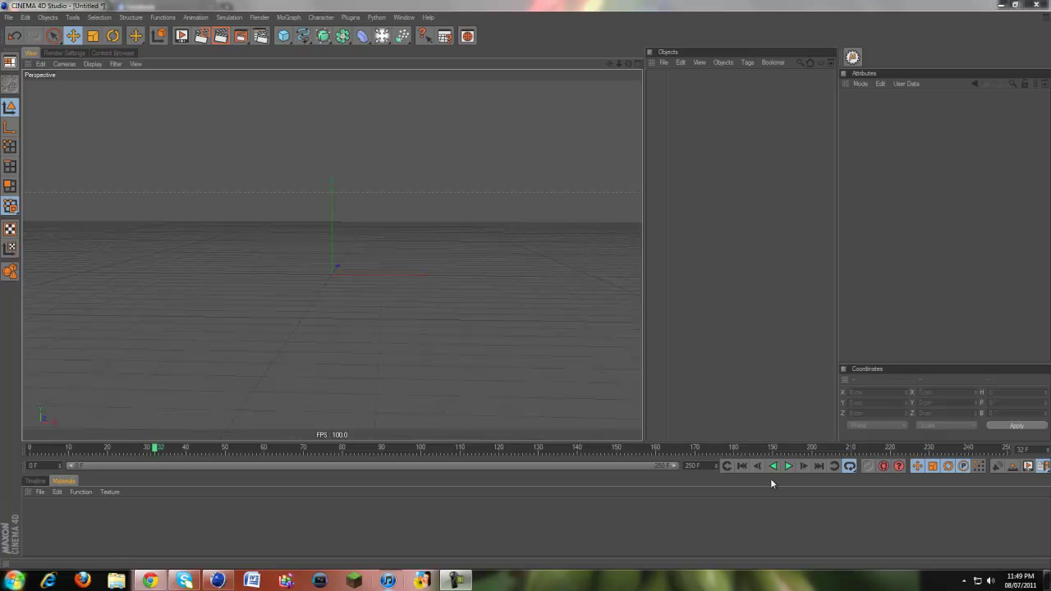
# Step: Bring the playhead back to frame 0 after a brief jump to frame 75
pyautogui.click(739, 465)
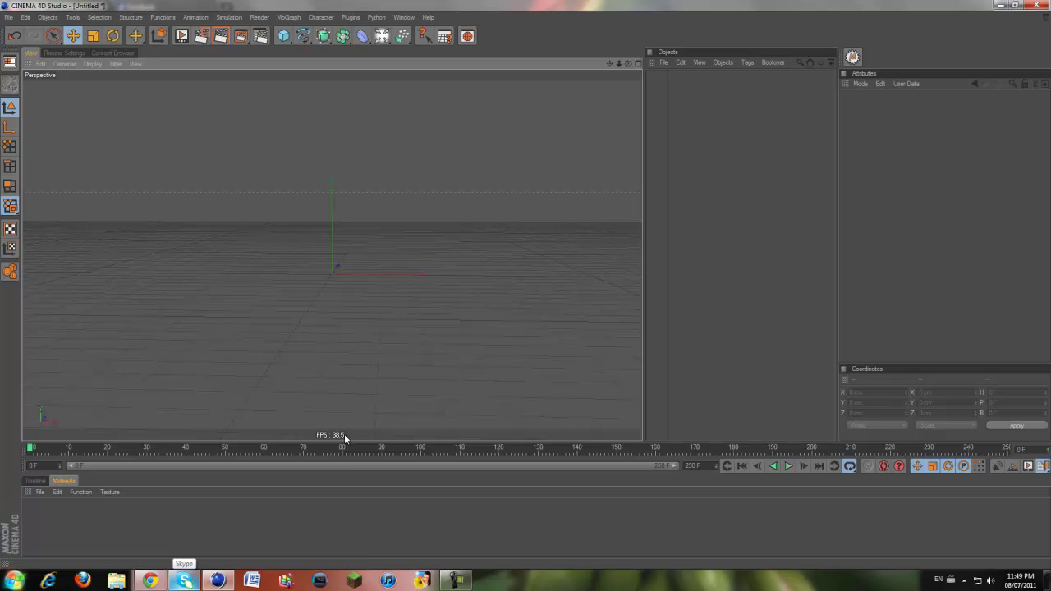
pyautogui.click(323, 448)
pyautogui.moveTo(323, 448); pyautogui.dragTo(30, 448)
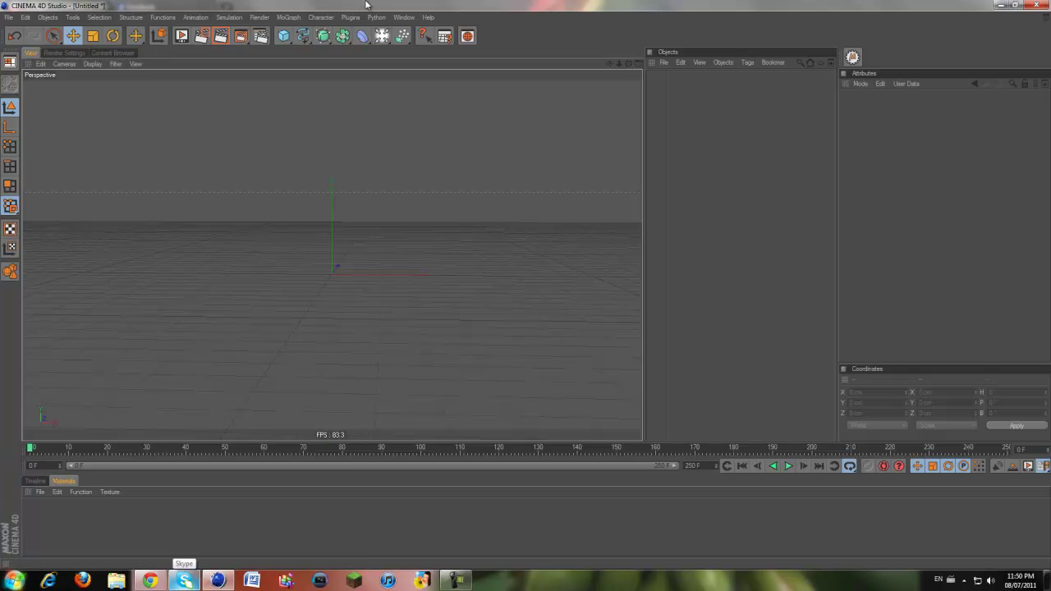
pyautogui.click(284, 36)
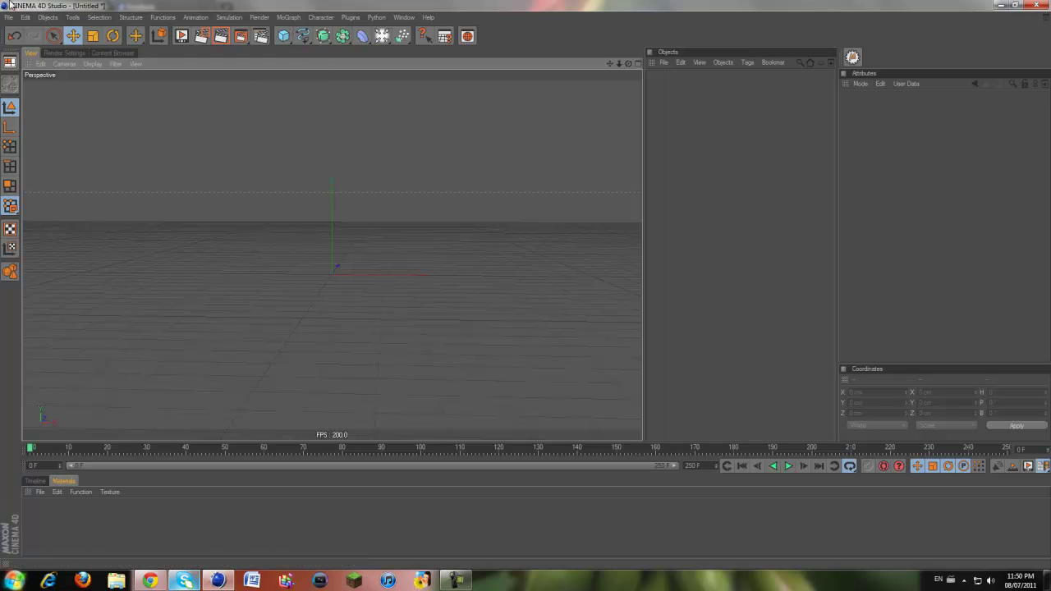
# Step: Add a Sphere and give it a Display tag
pyautogui.click(283, 36)
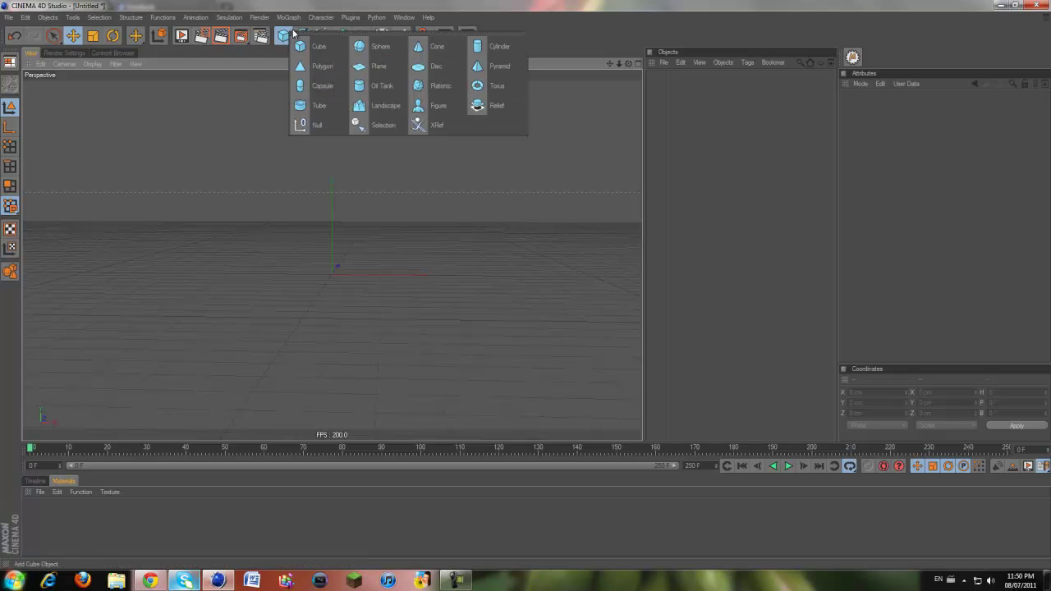
pyautogui.click(390, 55)
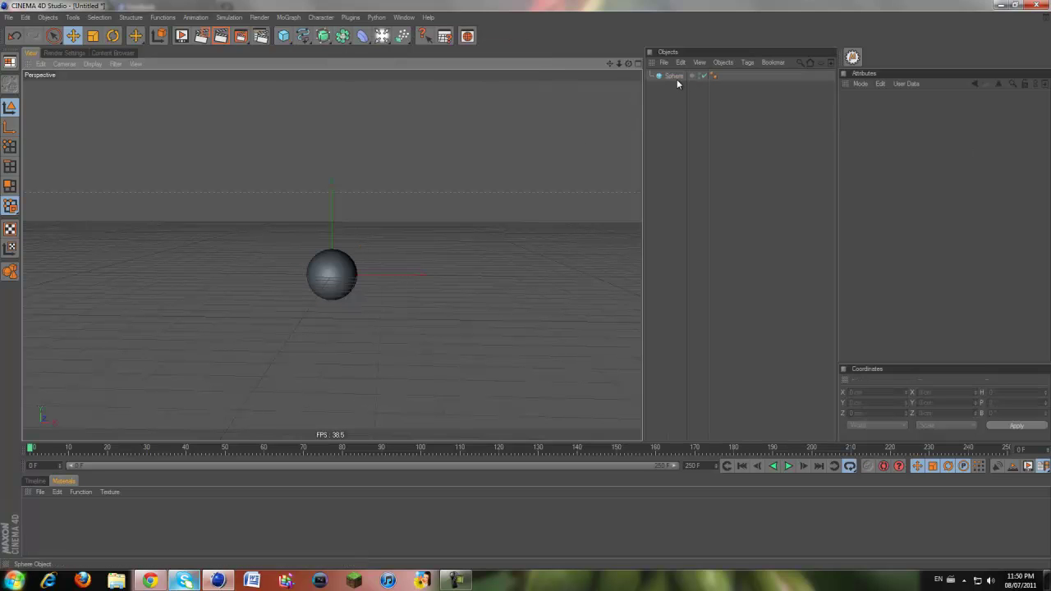
pyautogui.rightClick(671, 76)
pyautogui.moveTo(699, 87)
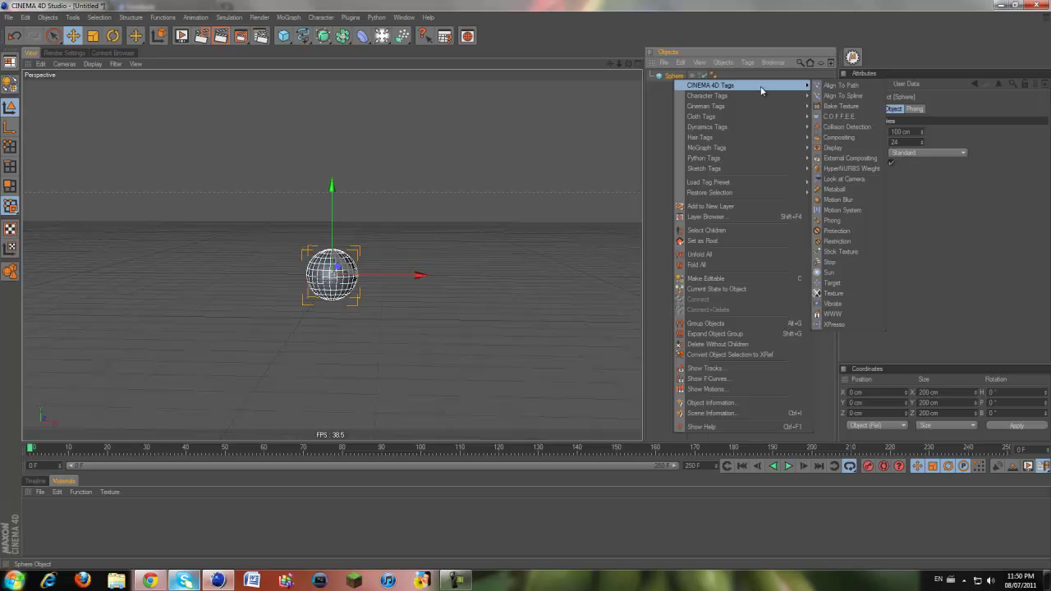
pyautogui.click(836, 149)
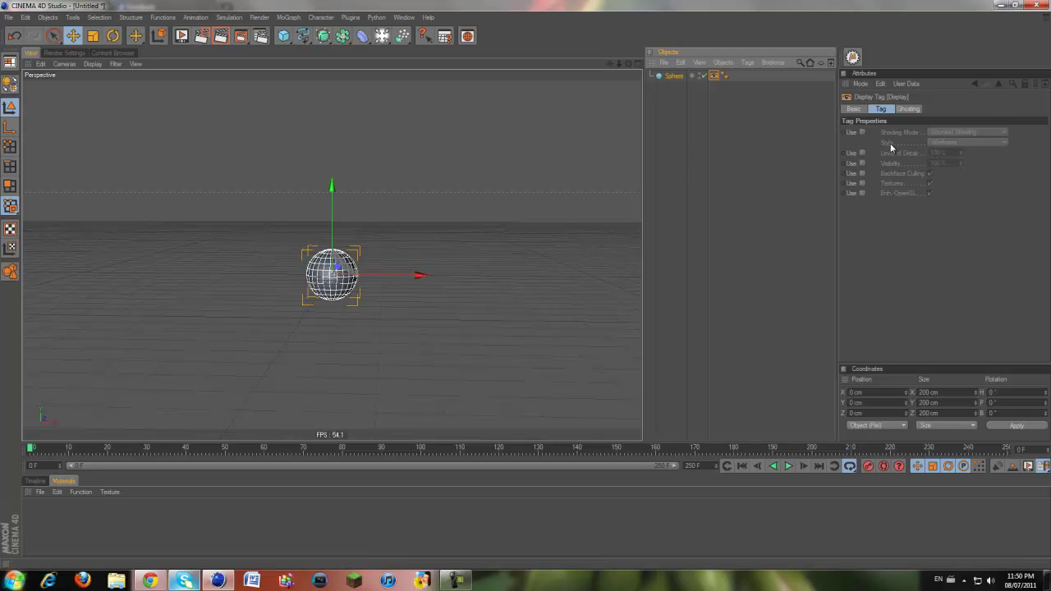
# Step: Move the tagged sphere about 300 cm to the right
pyautogui.moveTo(522, 288); pyautogui.dragTo(527, 289)
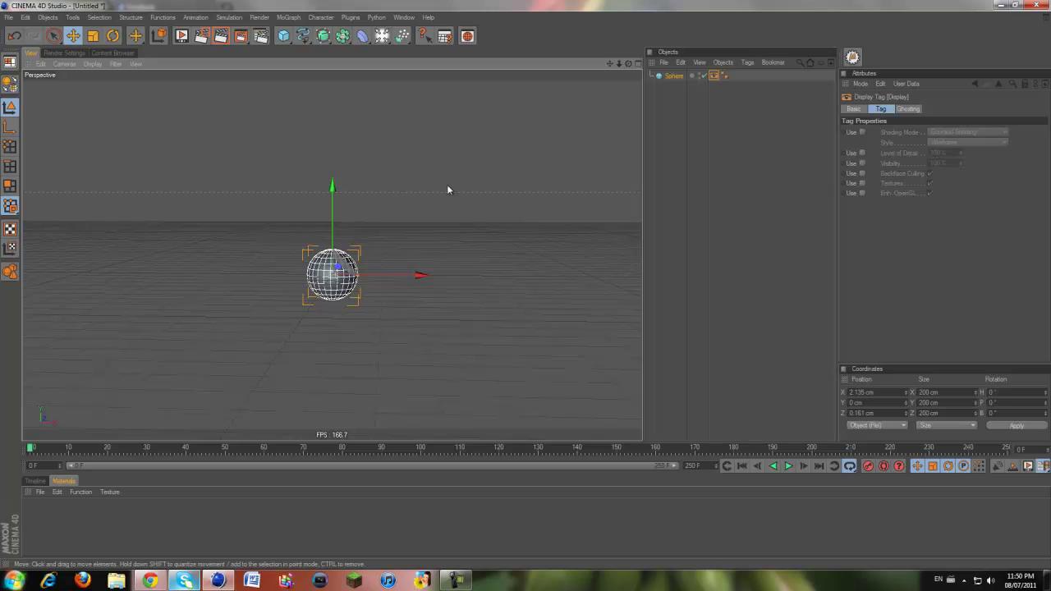
pyautogui.click(372, 139)
pyautogui.click(346, 289)
pyautogui.moveTo(369, 298); pyautogui.dragTo(528, 288)
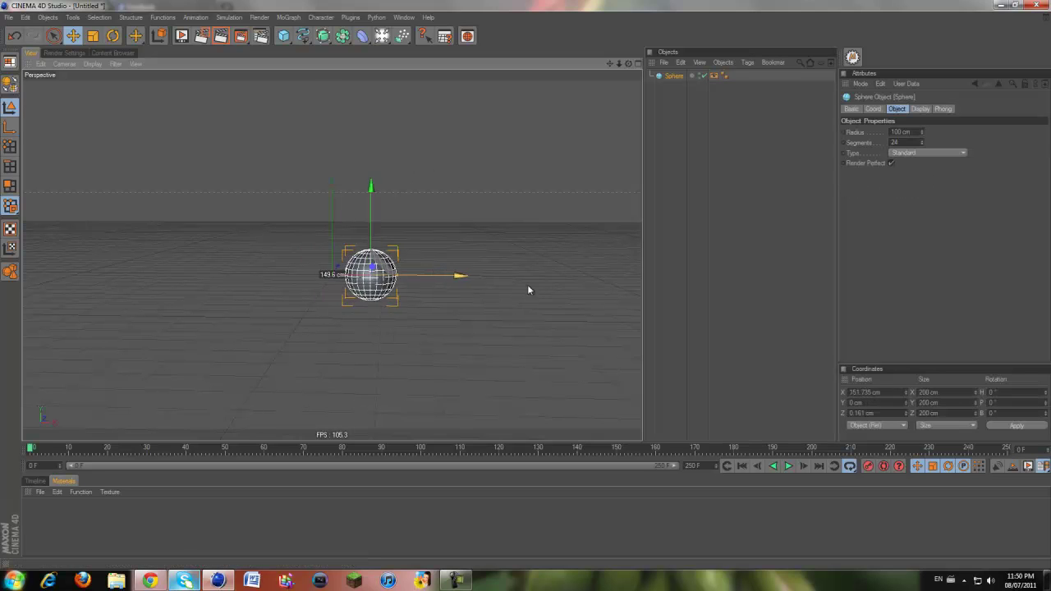
# Step: Add a second sphere at the origin and reselect the right-hand sphere
pyautogui.moveTo(283, 37); pyautogui.dragTo(375, 43)
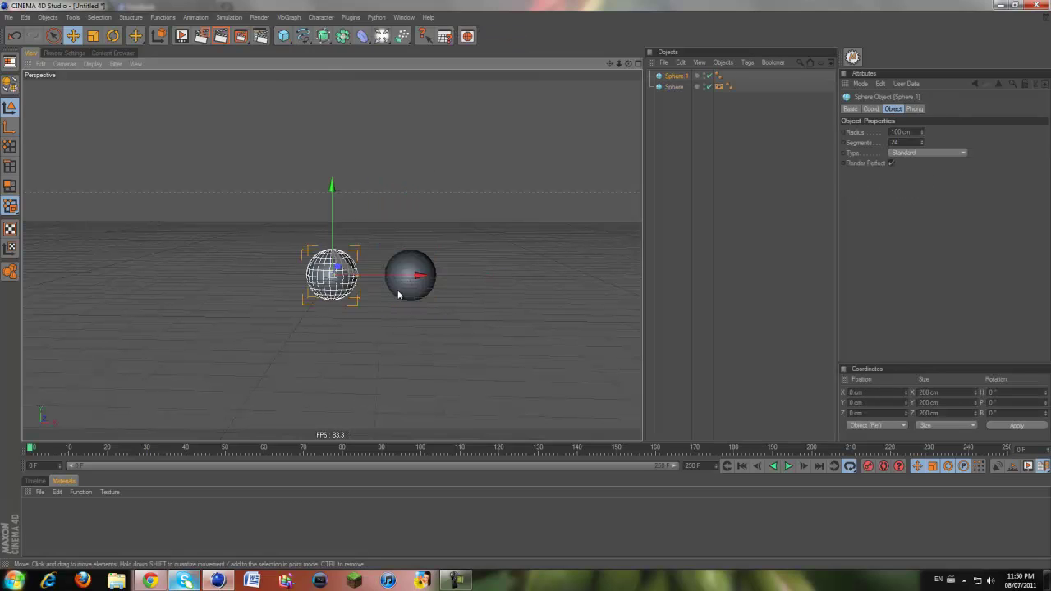
pyautogui.click(422, 222)
pyautogui.scroll(4, 435, 206)
pyautogui.click(482, 279)
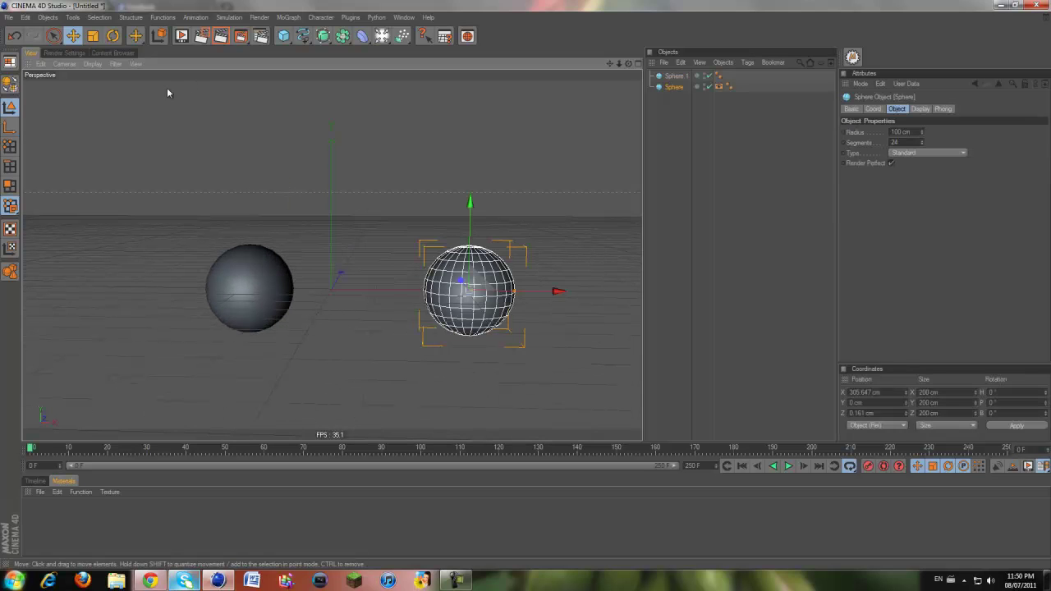
# Step: Look at the viewport shading options unchanged, then reselect the right sphere
pyautogui.click(93, 64)
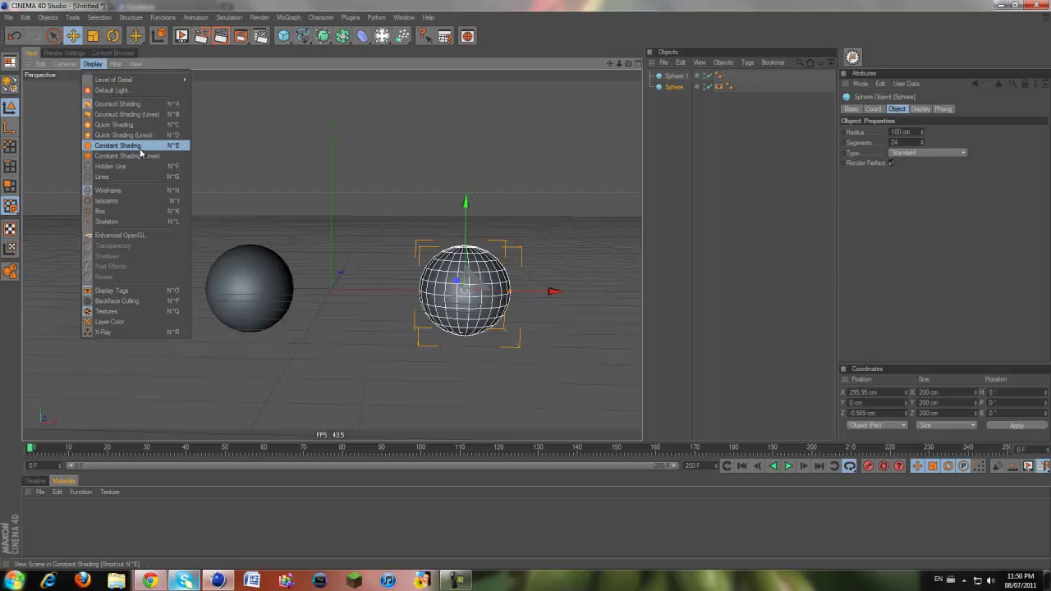
pyautogui.click(325, 181)
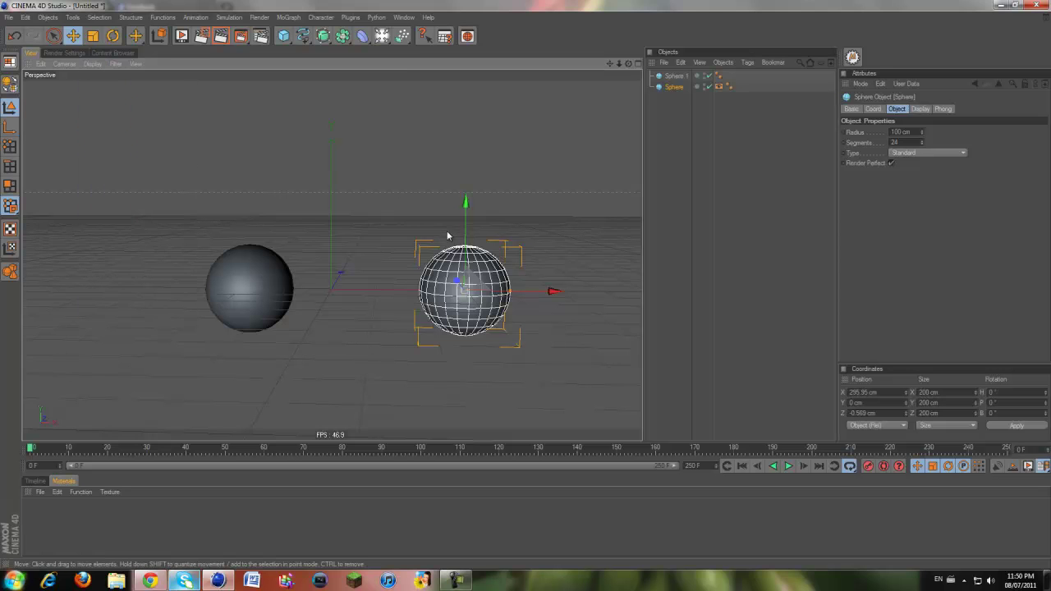
pyautogui.click(391, 237)
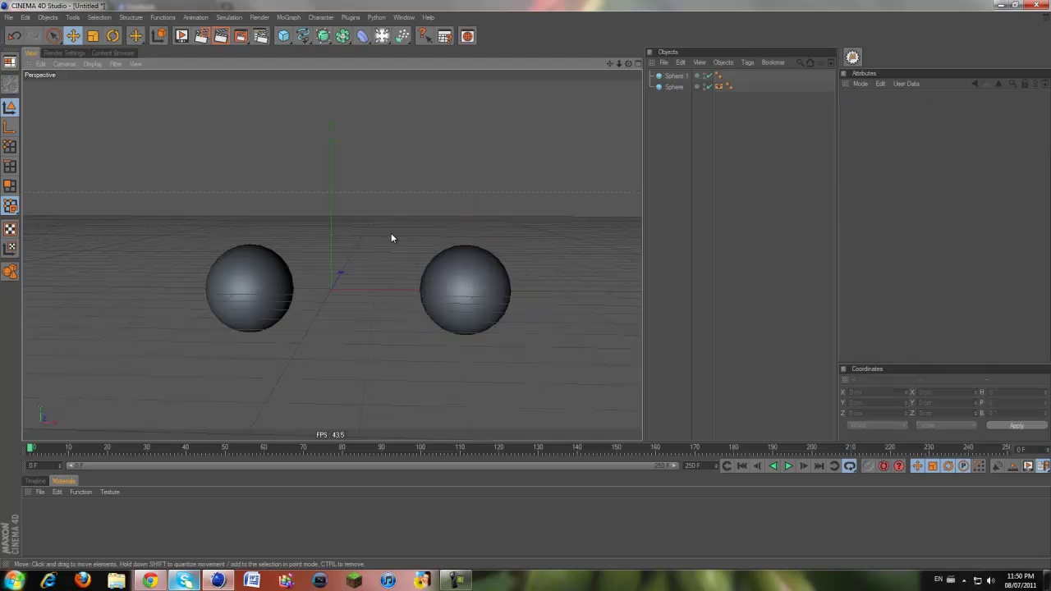
pyautogui.click(234, 265)
pyautogui.click(464, 255)
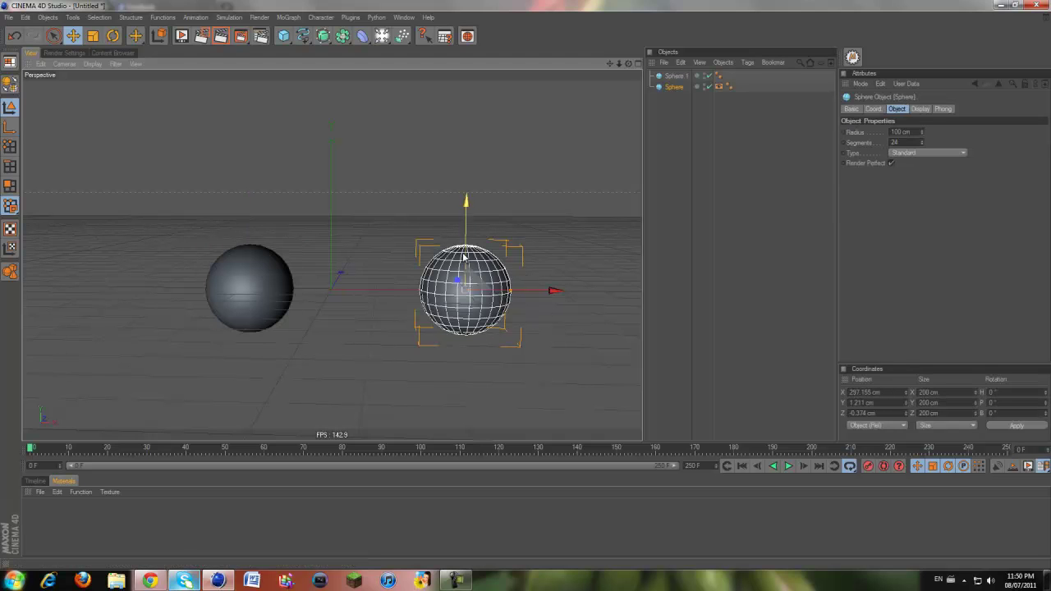
# Step: Enable the Shading Mode override on the right sphere's Display tag
pyautogui.click(719, 87)
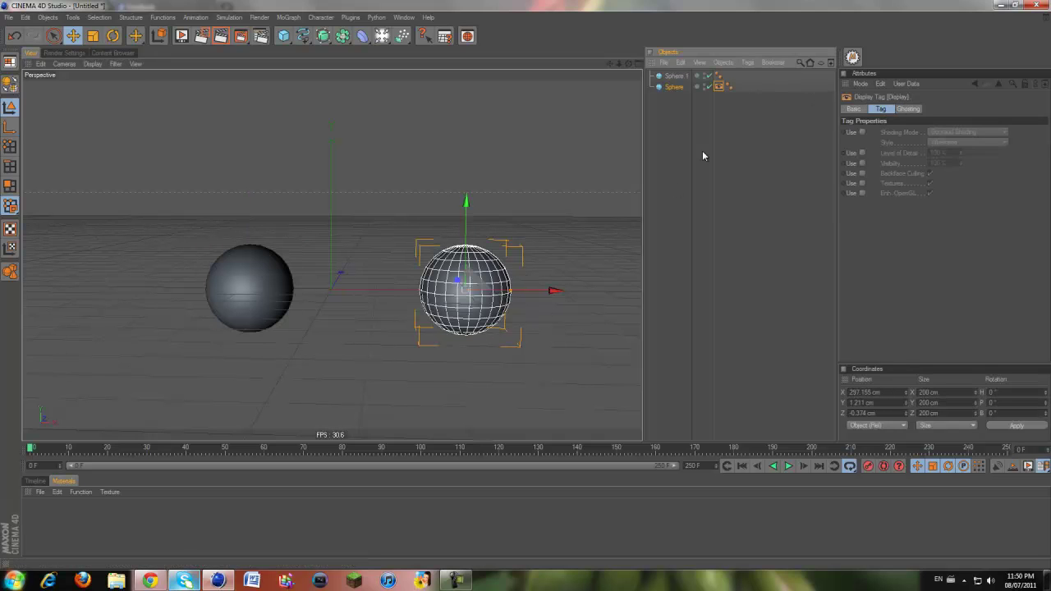
pyautogui.click(861, 133)
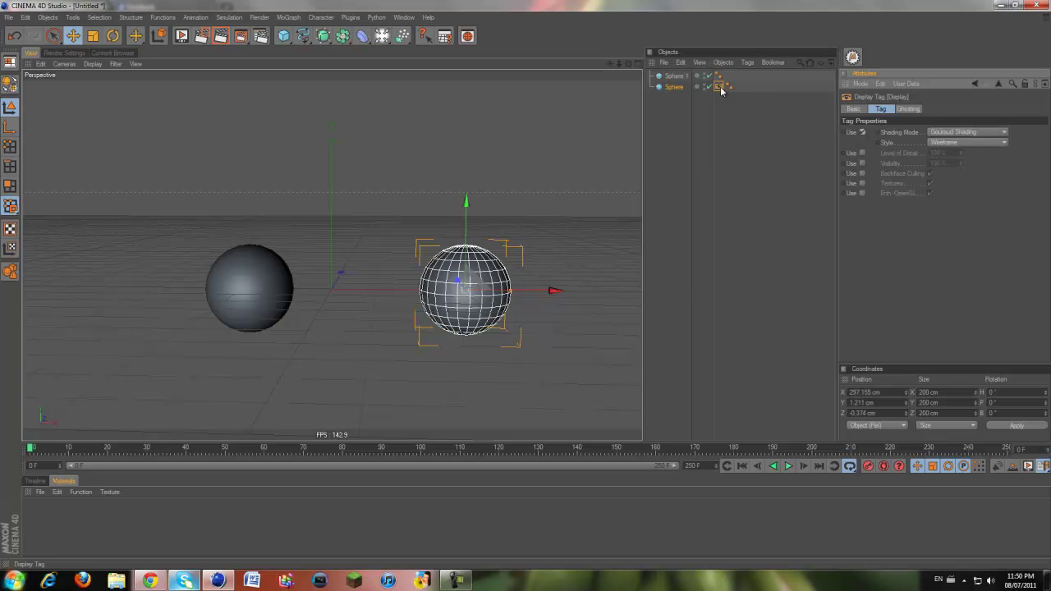
pyautogui.rightClick(673, 89)
pyautogui.click(650, 111)
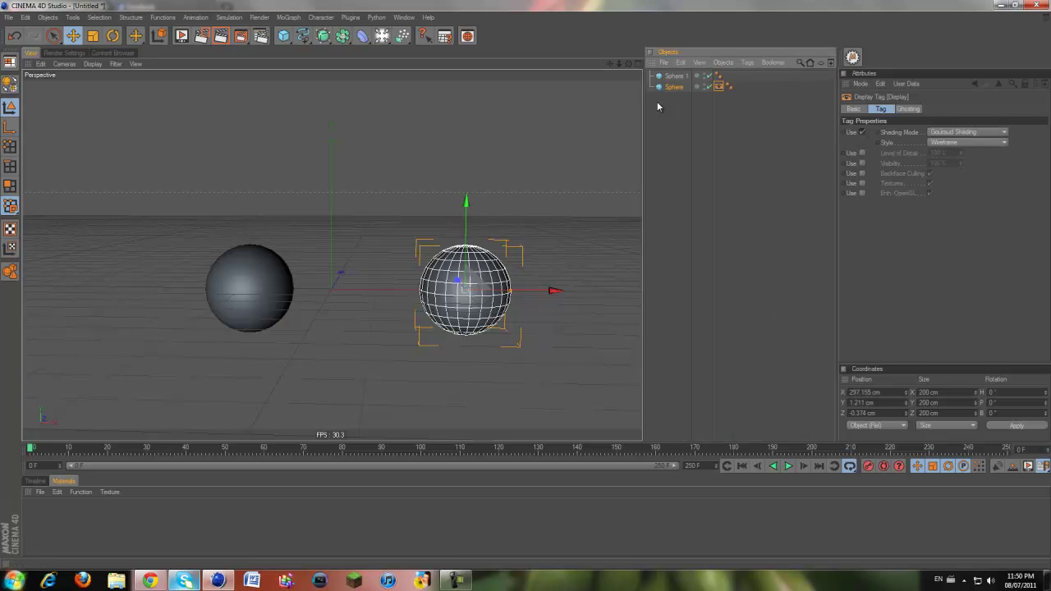
pyautogui.rightClick(671, 86)
pyautogui.moveTo(715, 90)
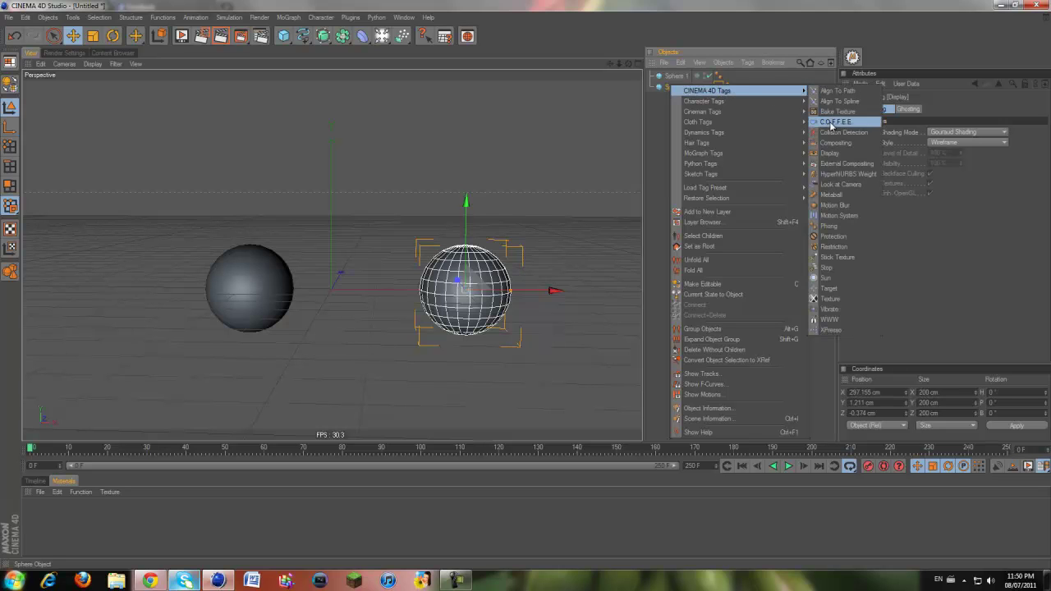
pyautogui.click(645, 195)
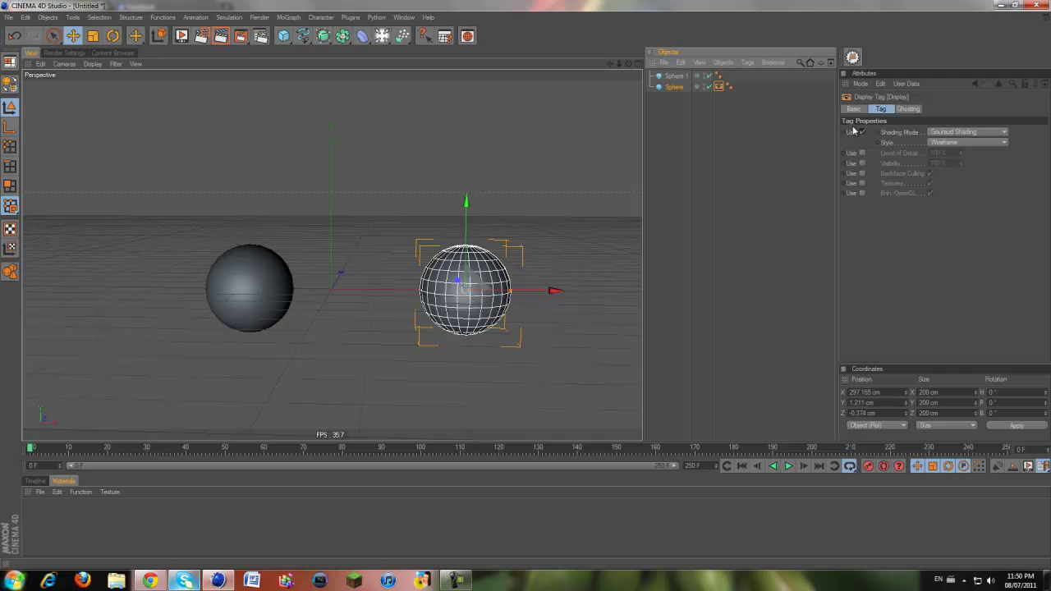
# Step: Set the tag's Shading Mode to Gouraud Shading (Lines), keeping the Wireframe style
pyautogui.click(939, 133)
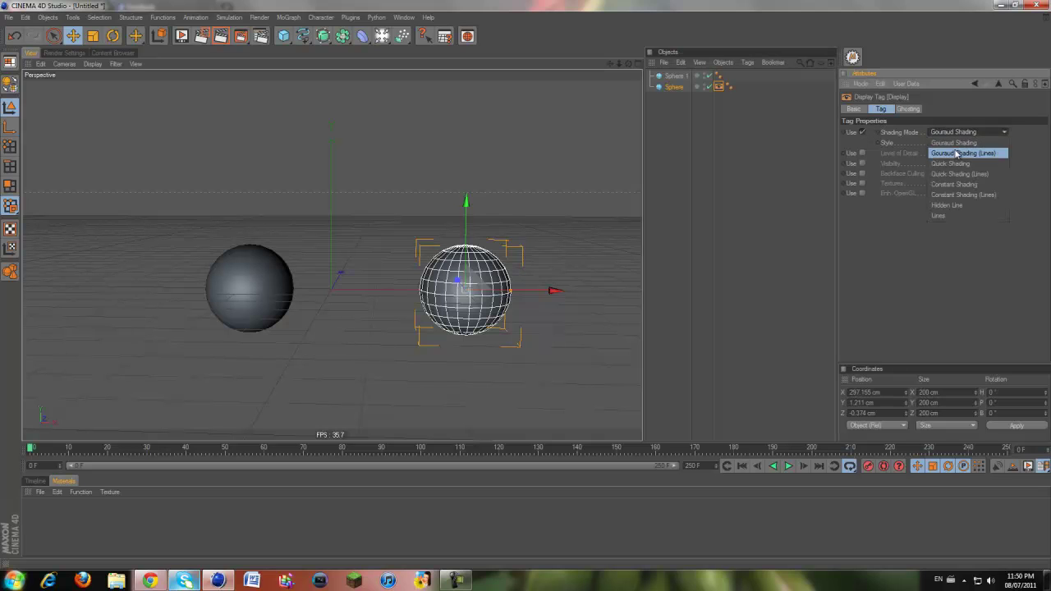
pyautogui.click(953, 151)
pyautogui.click(345, 238)
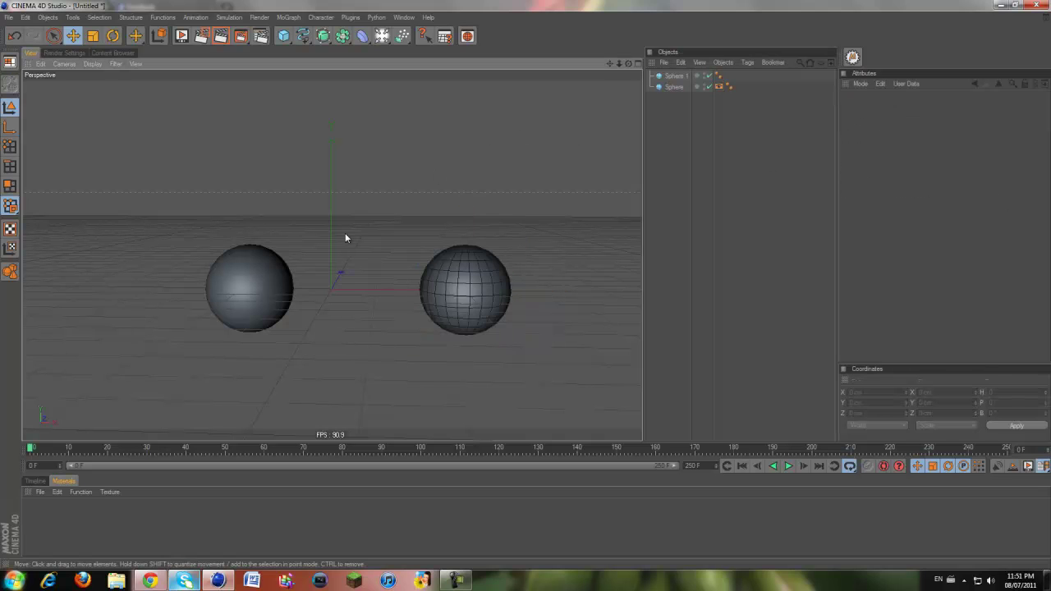
pyautogui.click(280, 290)
pyautogui.click(412, 261)
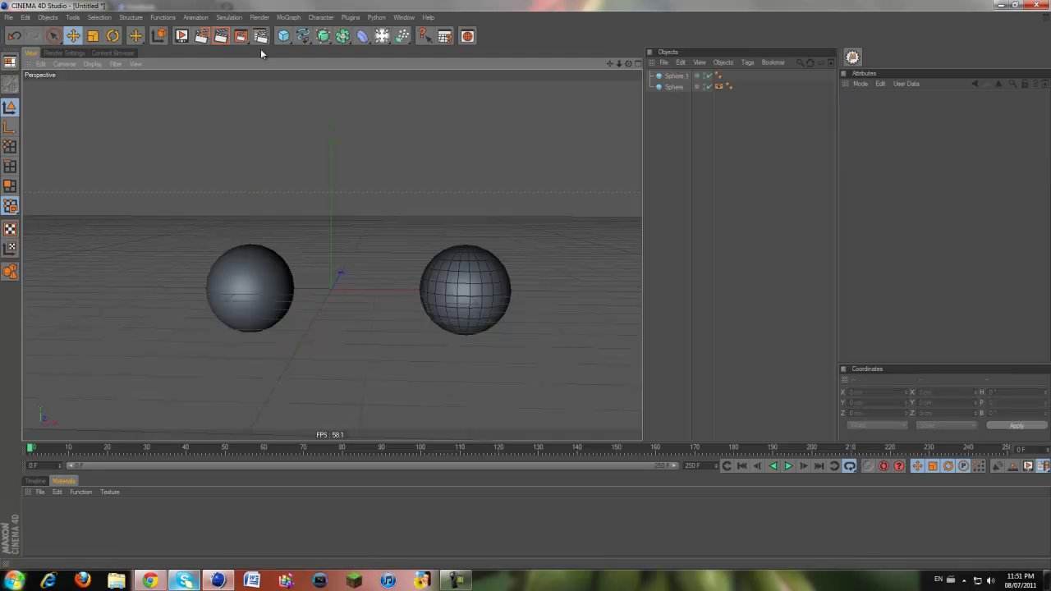
pyautogui.click(422, 294)
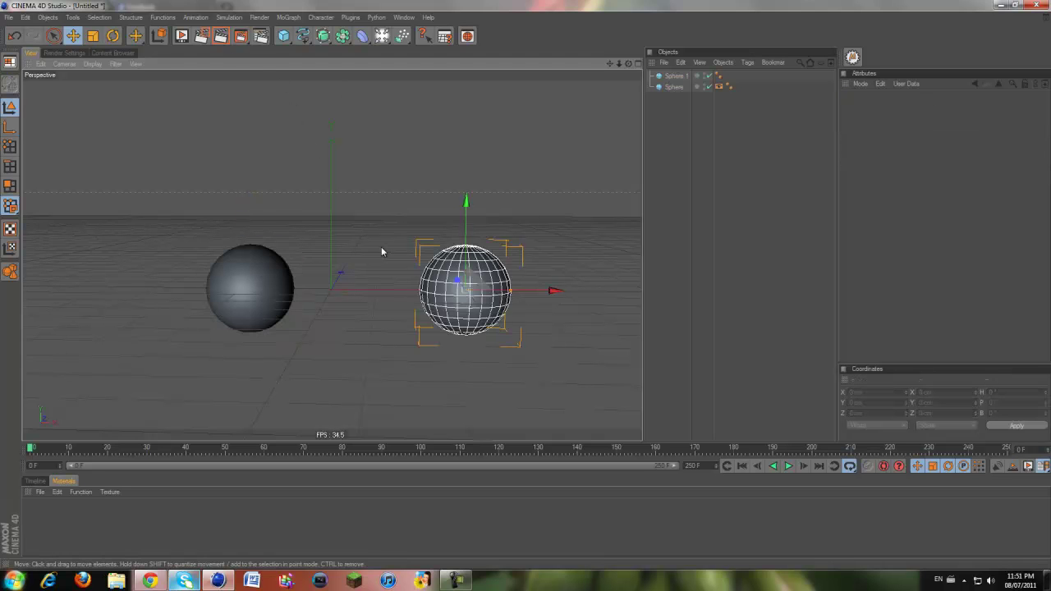
pyautogui.click(718, 86)
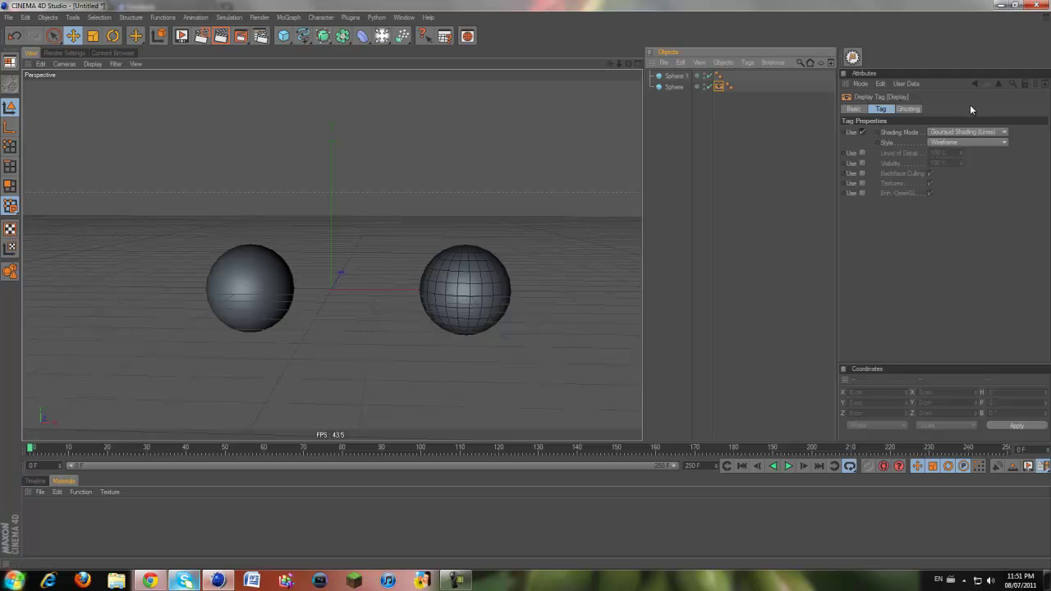
pyautogui.click(943, 143)
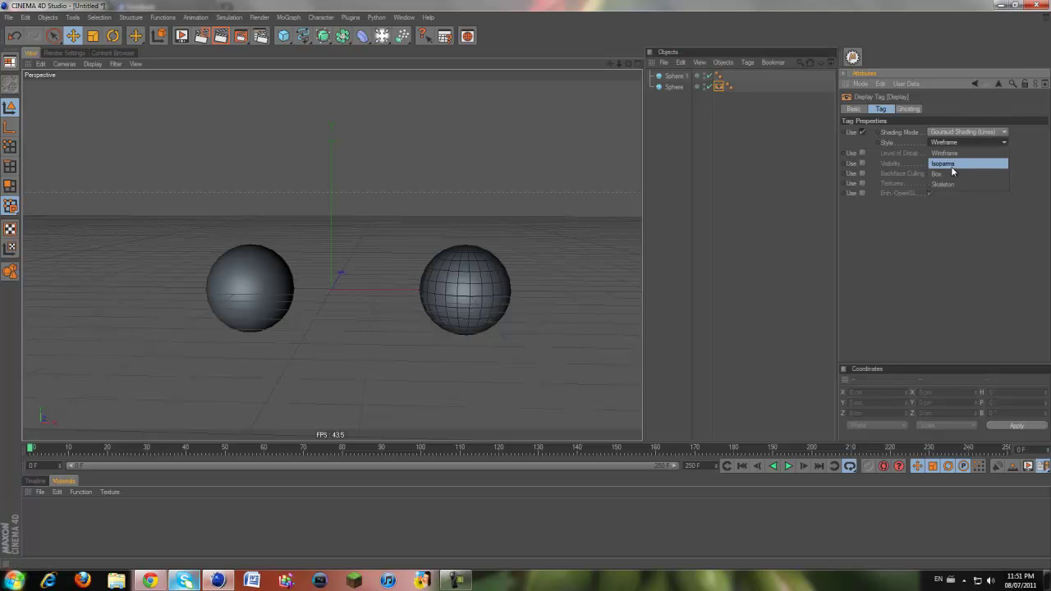
pyautogui.click(952, 209)
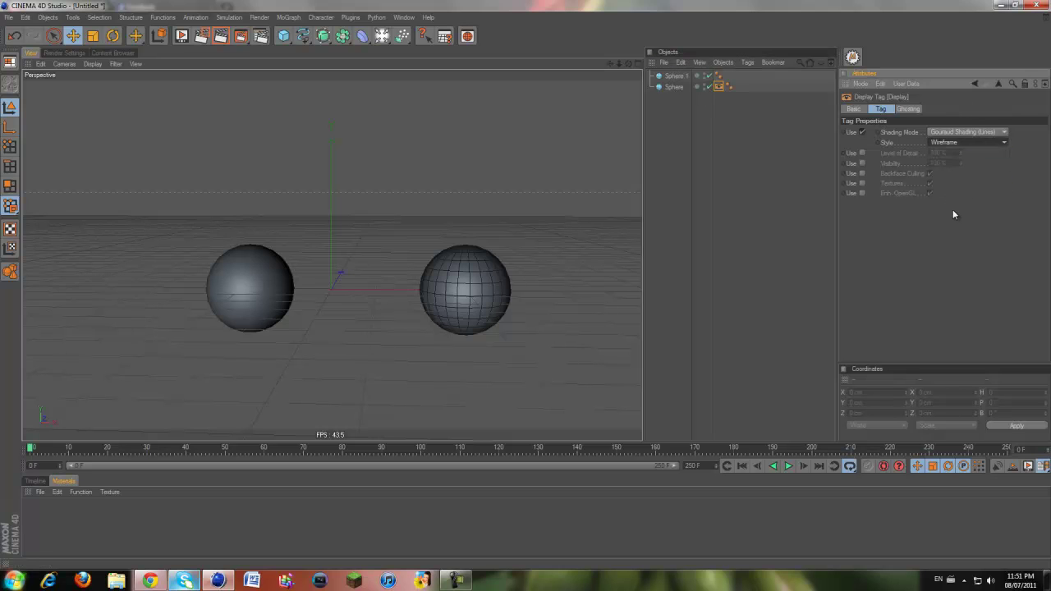
# Step: Enable the Level of Detail override at 34% and render a preview
pyautogui.click(862, 153)
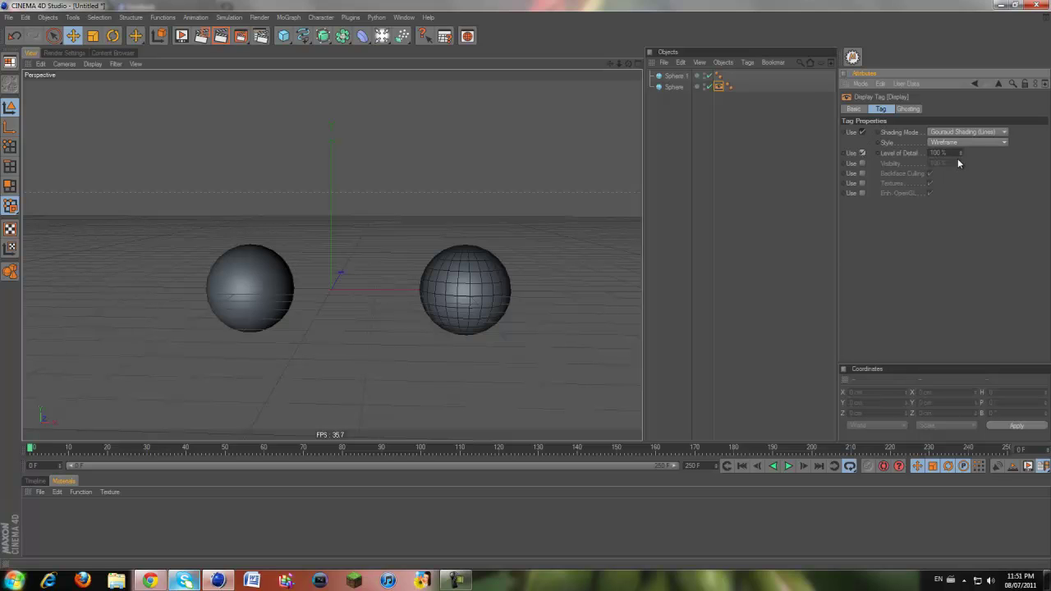
pyautogui.moveTo(958, 159); pyautogui.dragTo(961, 156)
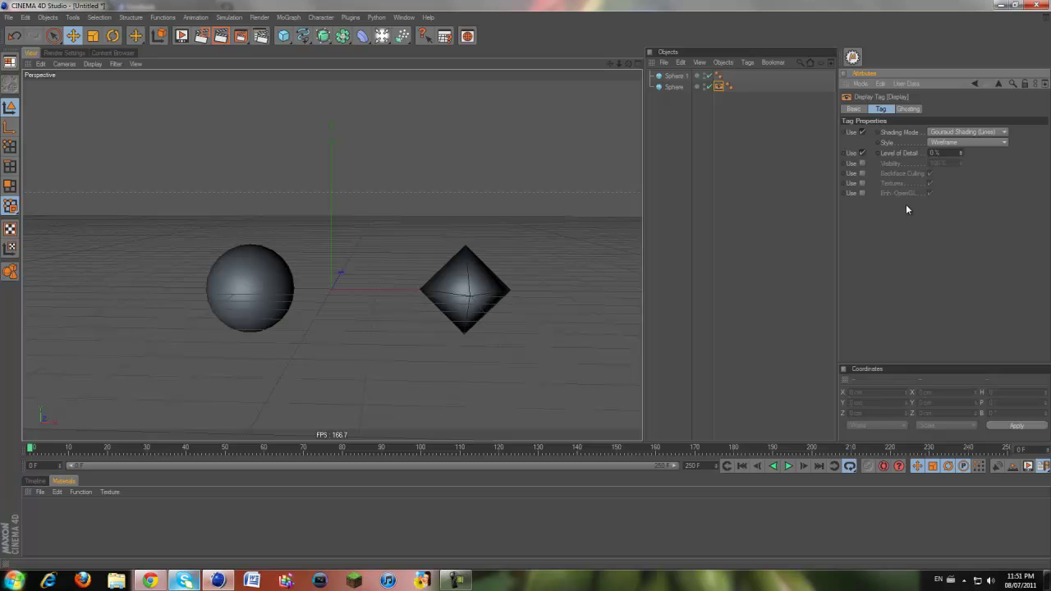
pyautogui.click(222, 36)
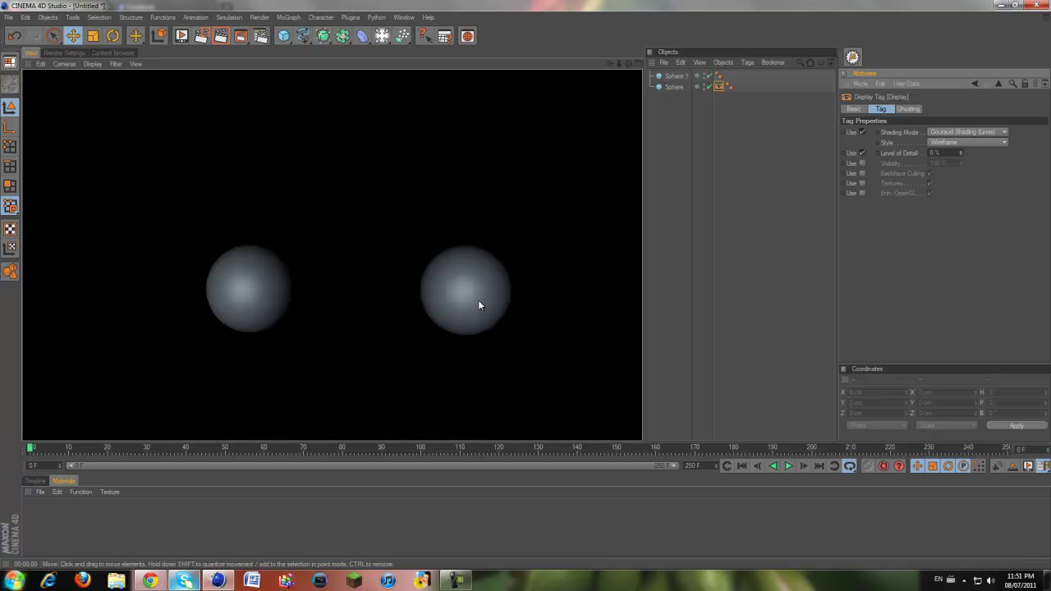
pyautogui.click(576, 249)
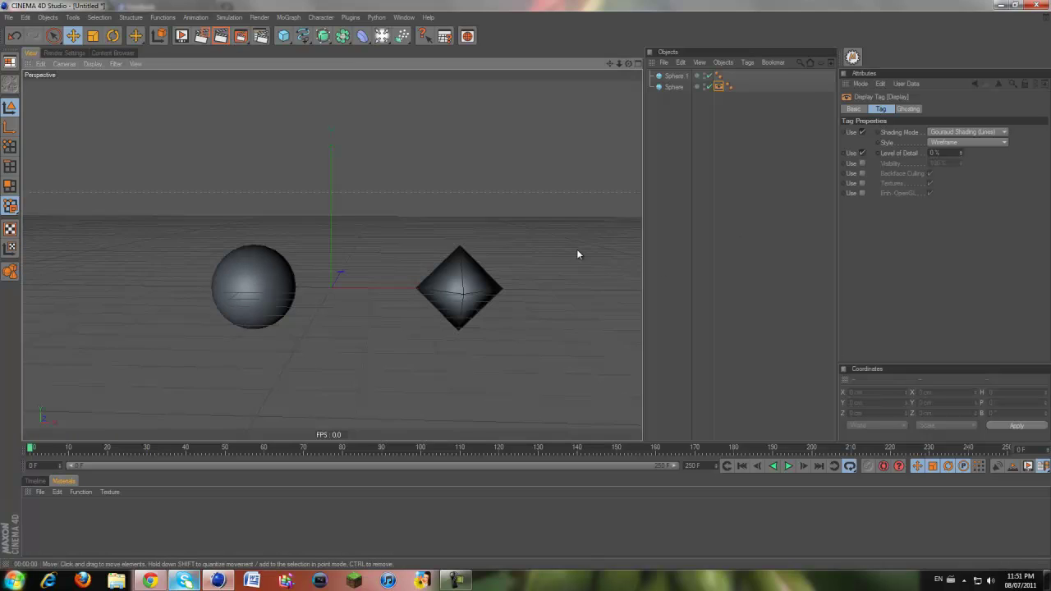
# Step: Set Level of Detail to 1000%, then correct it to 100%
pyautogui.click(458, 261)
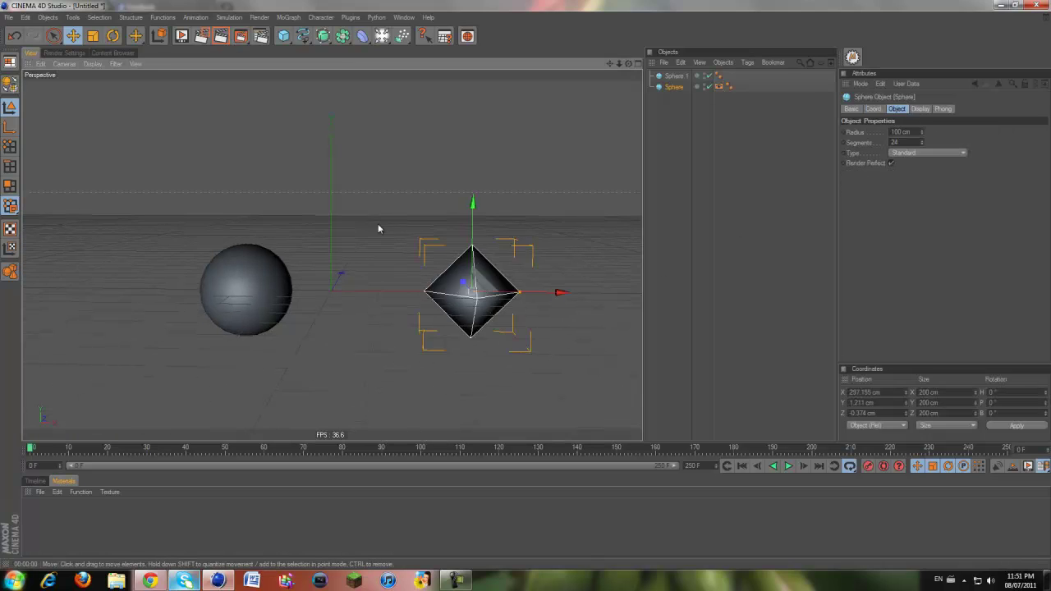
pyautogui.click(720, 87)
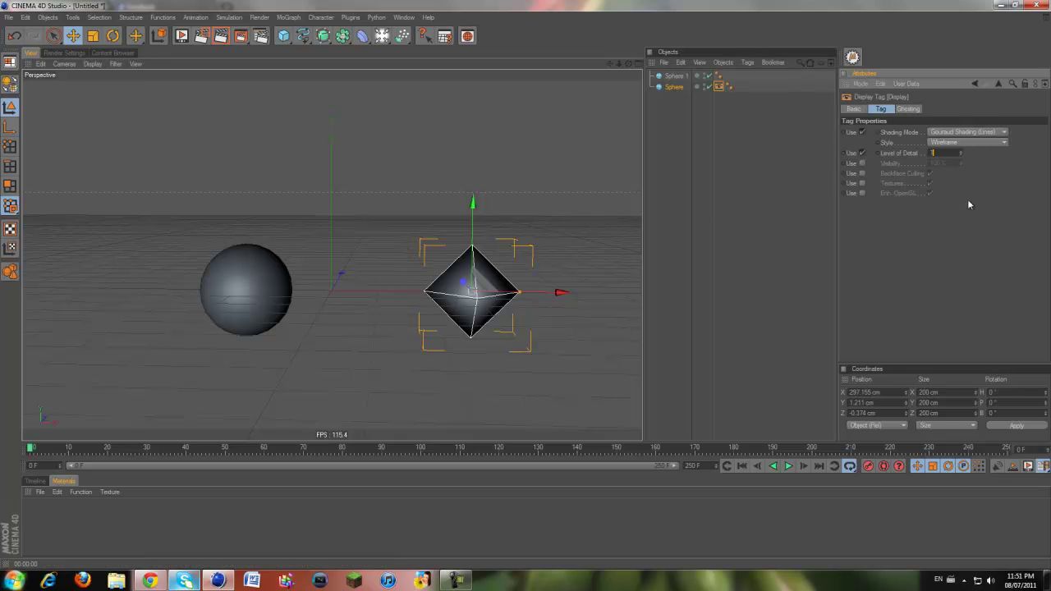
pyautogui.write('000')
pyautogui.press('Return')
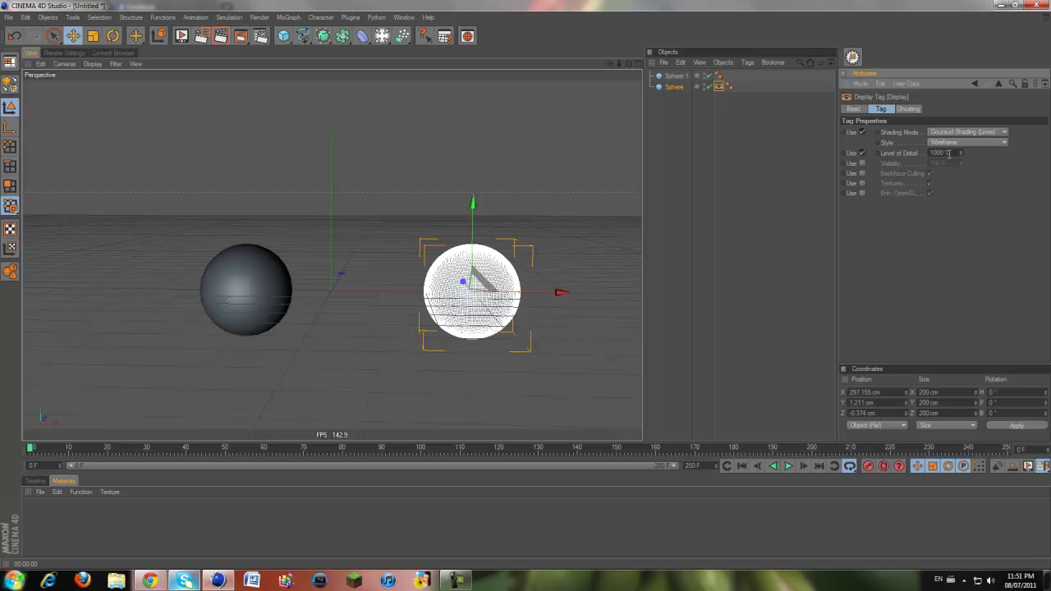
pyautogui.click(761, 315)
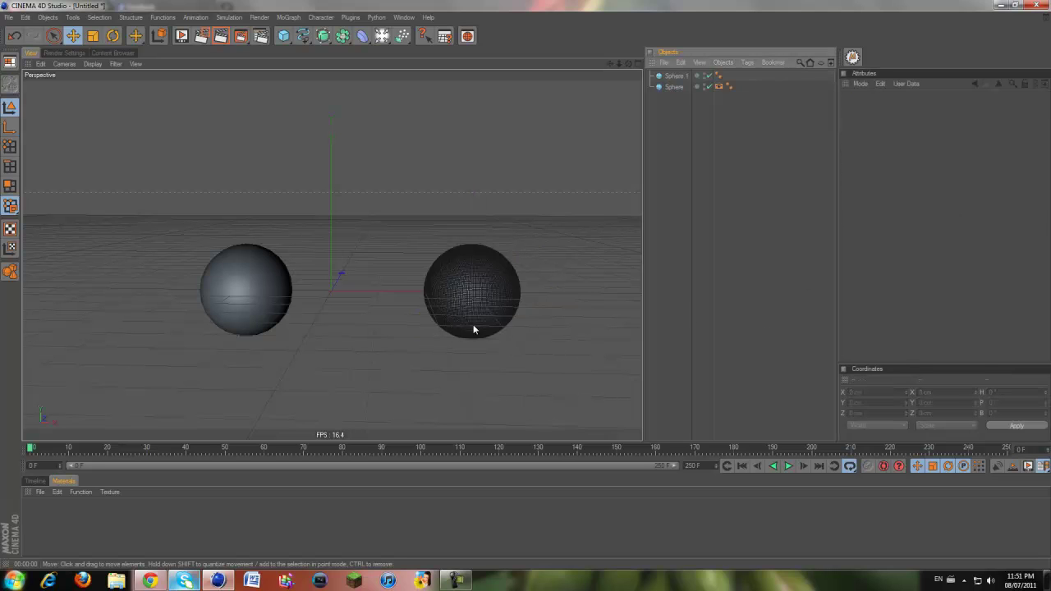
pyautogui.click(719, 86)
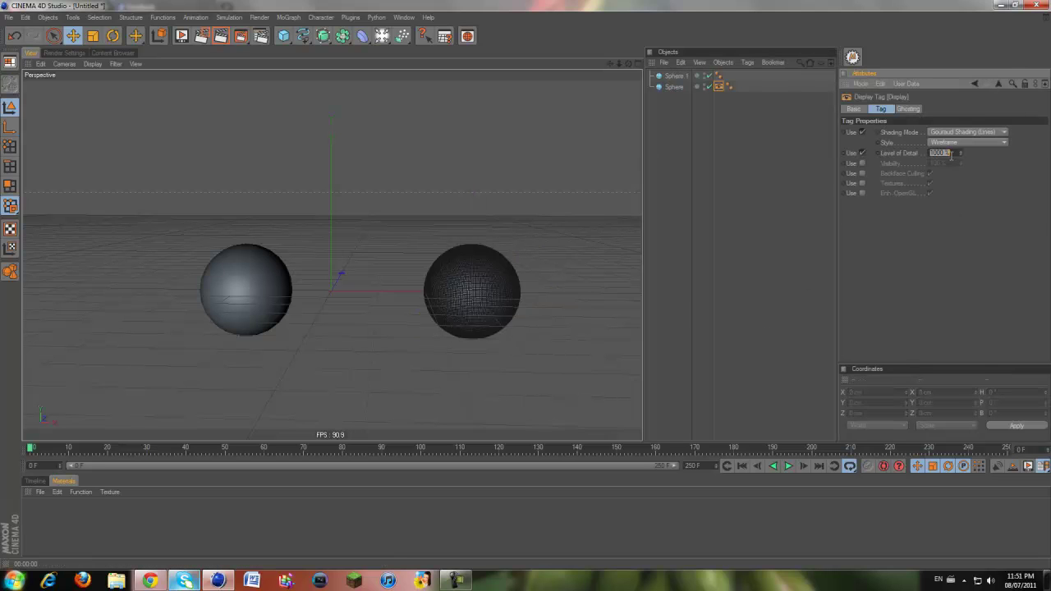
pyautogui.click(952, 153)
pyautogui.press('BackSpace')
pyautogui.press('Return')
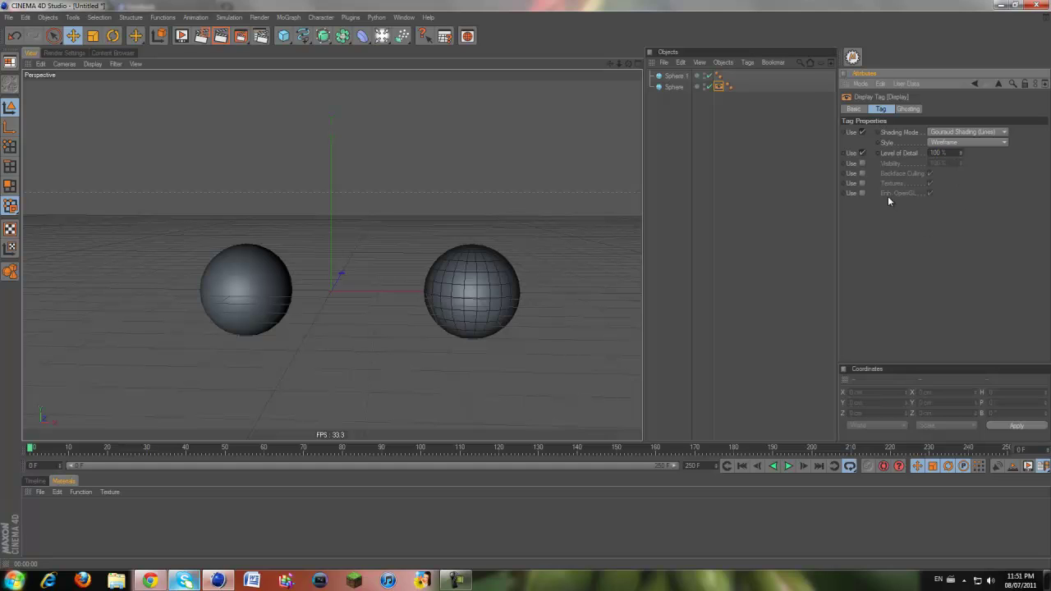
pyautogui.click(451, 135)
pyautogui.click(486, 272)
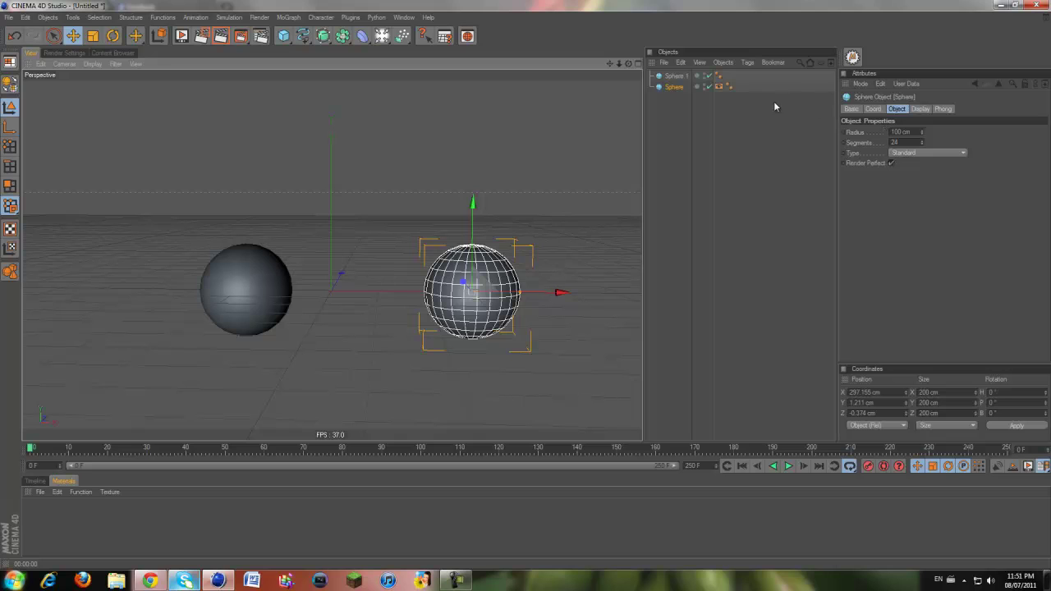
# Step: Enable the Visibility override at 10% and render to preview the transparency
pyautogui.click(719, 86)
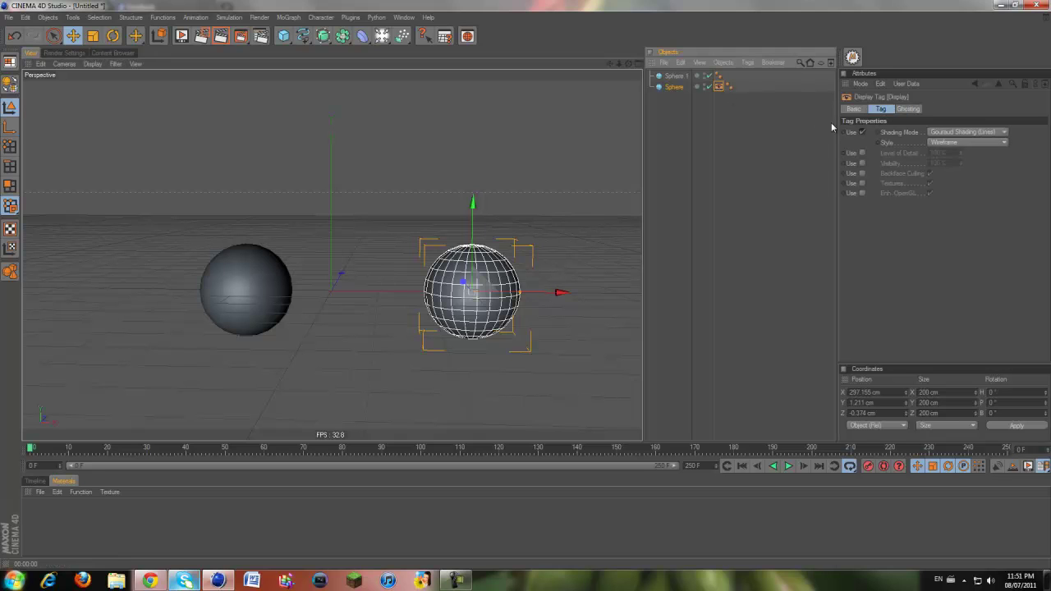
pyautogui.click(862, 162)
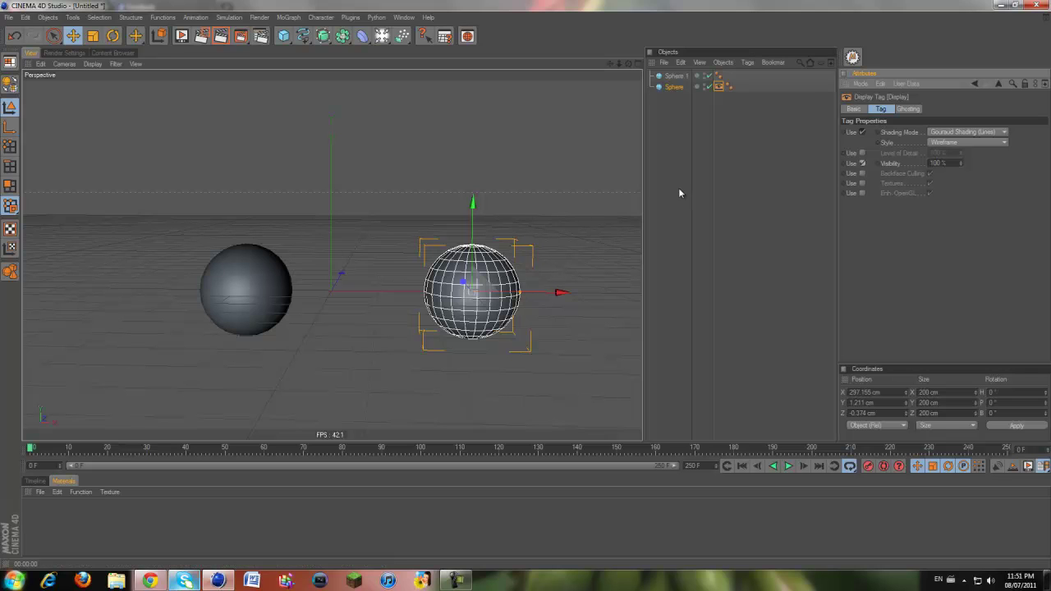
pyautogui.moveTo(963, 166)
pyautogui.mouseDown()
pyautogui.moveTo(963, 176)
pyautogui.moveTo(963, 167)
pyautogui.mouseUp()
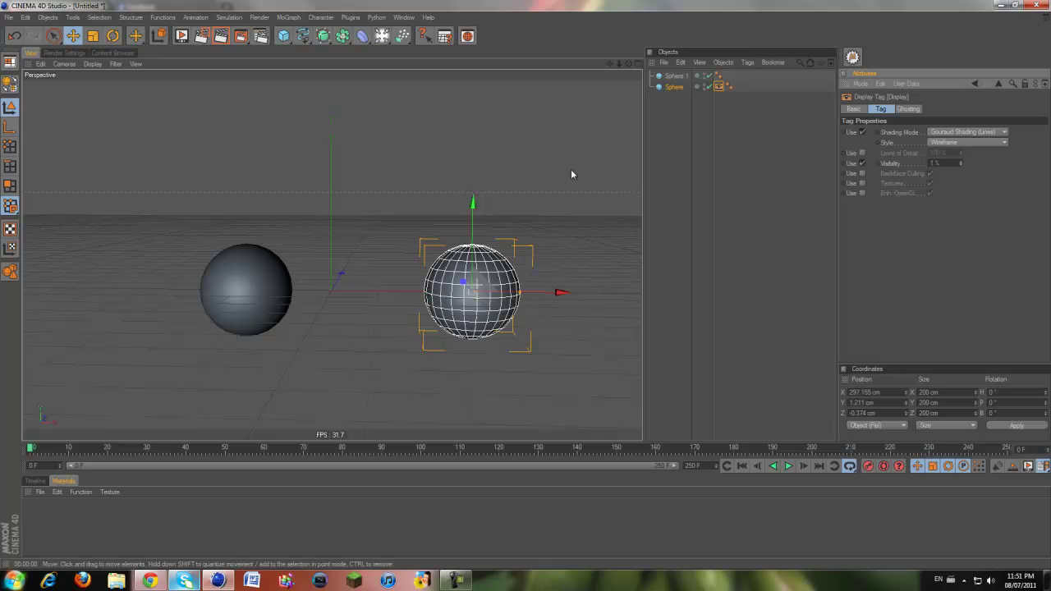
pyautogui.click(220, 36)
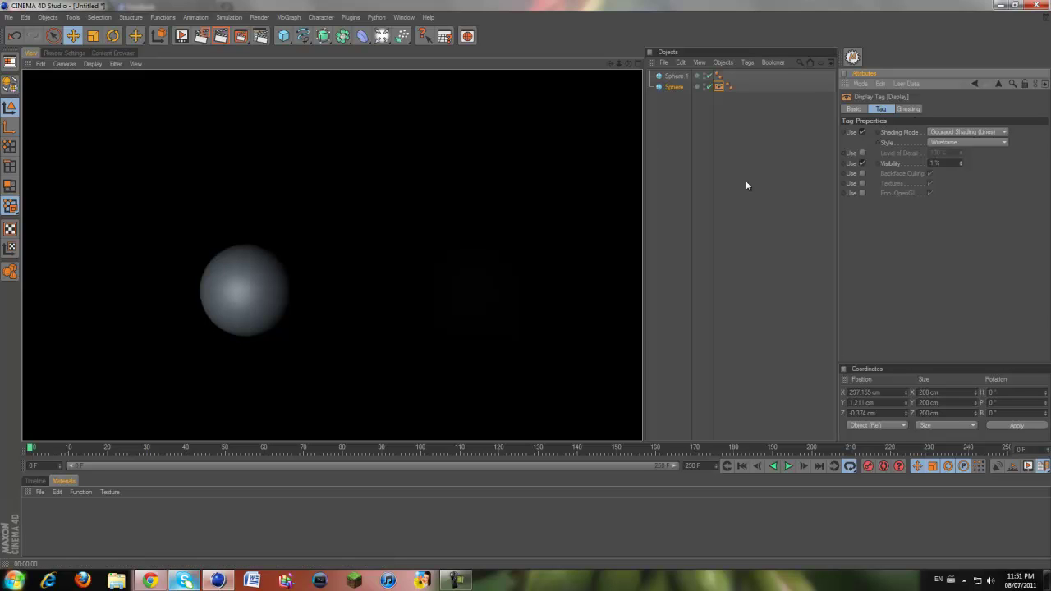
pyautogui.click(388, 382)
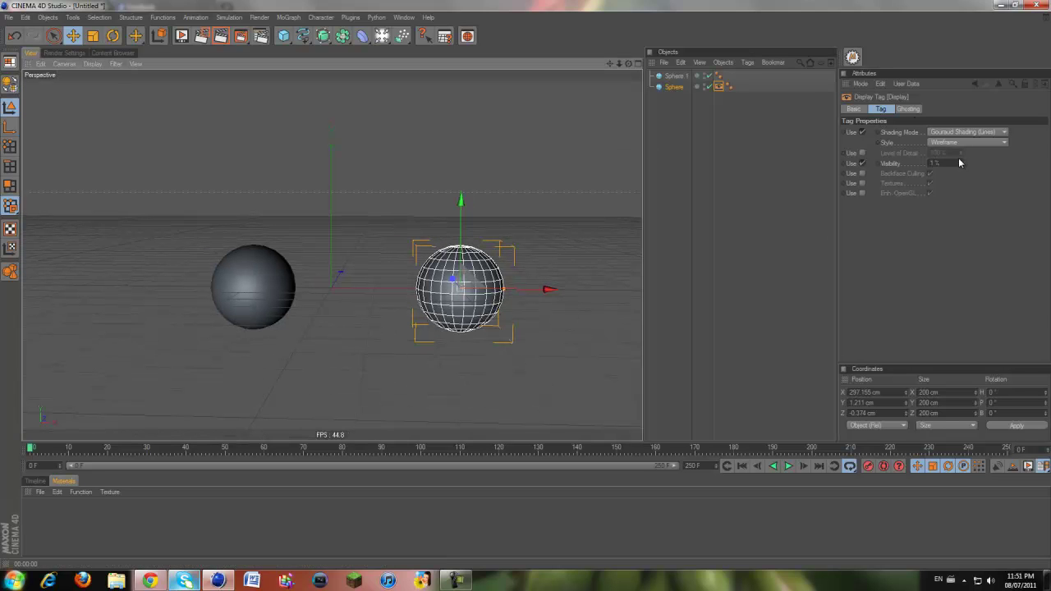
# Step: Render the sphere at Visibility 26%, 15% and back at 100%
pyautogui.moveTo(959, 162); pyautogui.dragTo(962, 164)
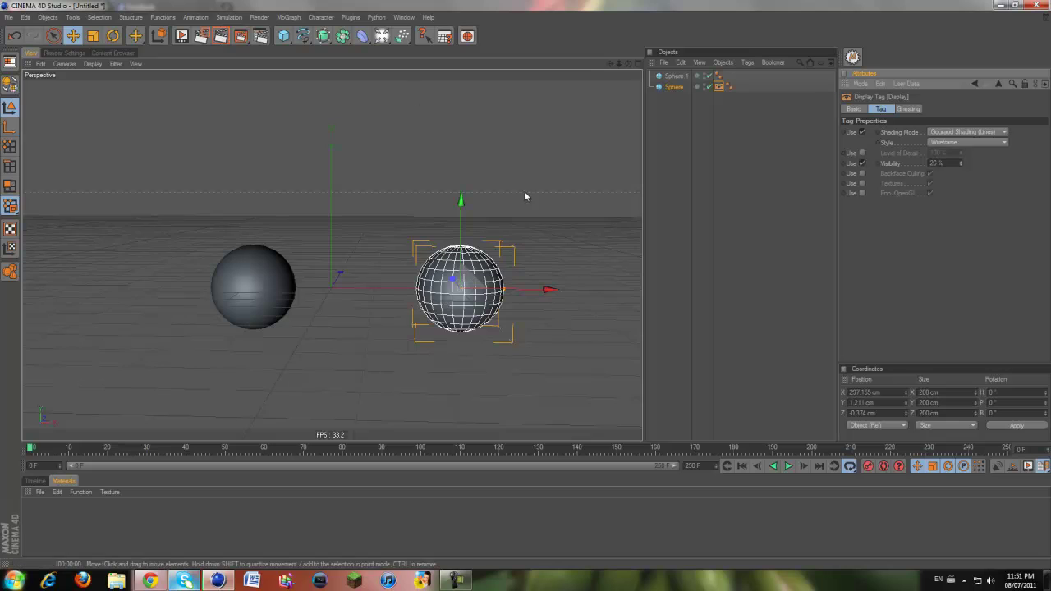
pyautogui.hotkey('ctrl', 'r')
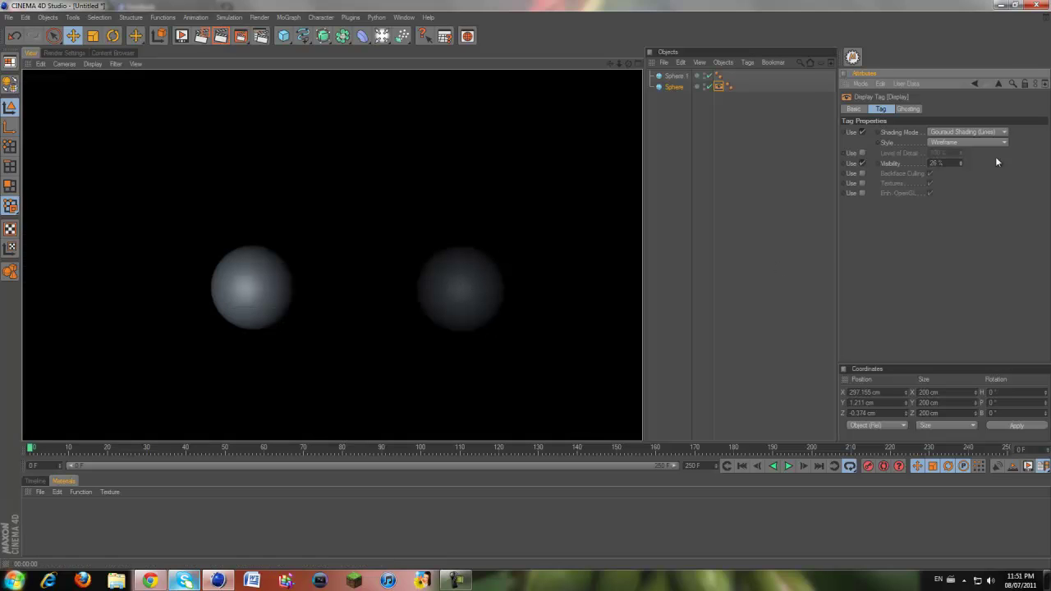
pyautogui.moveTo(962, 163); pyautogui.dragTo(959, 165)
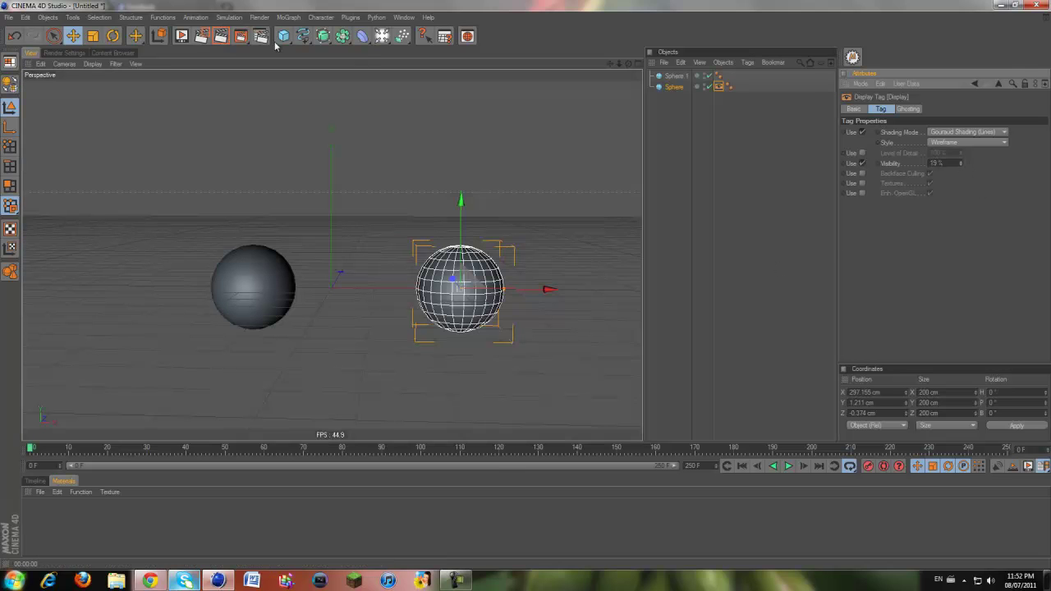
pyautogui.click(220, 37)
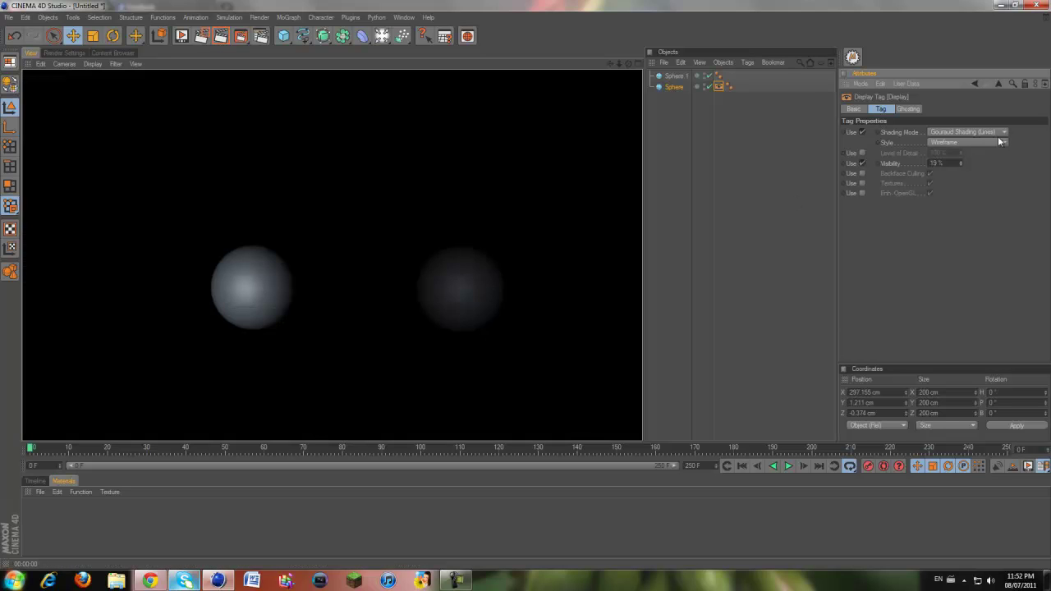
pyautogui.moveTo(961, 162); pyautogui.dragTo(957, 150)
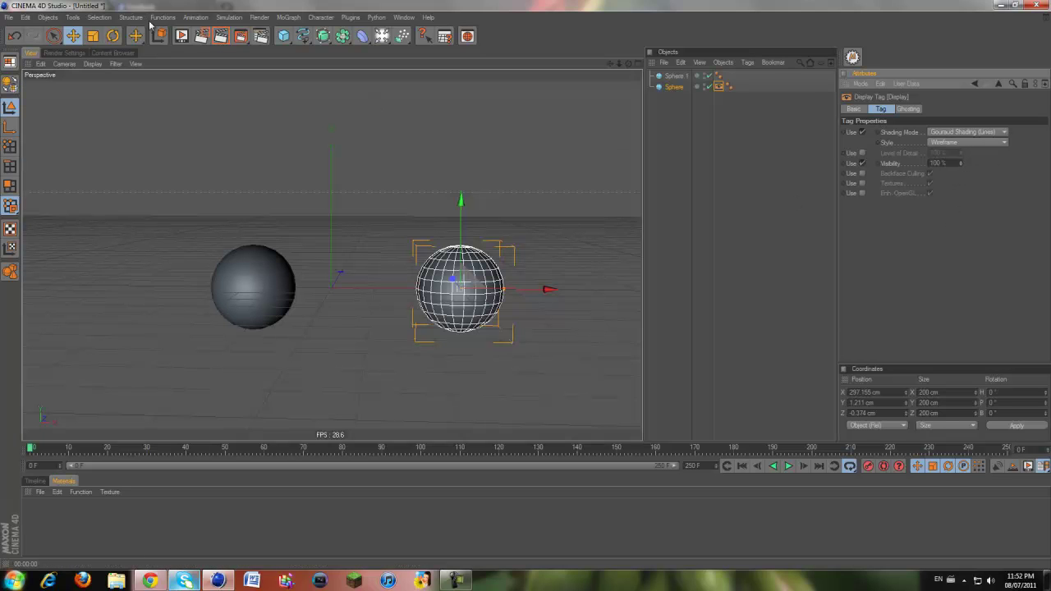
pyautogui.click(220, 36)
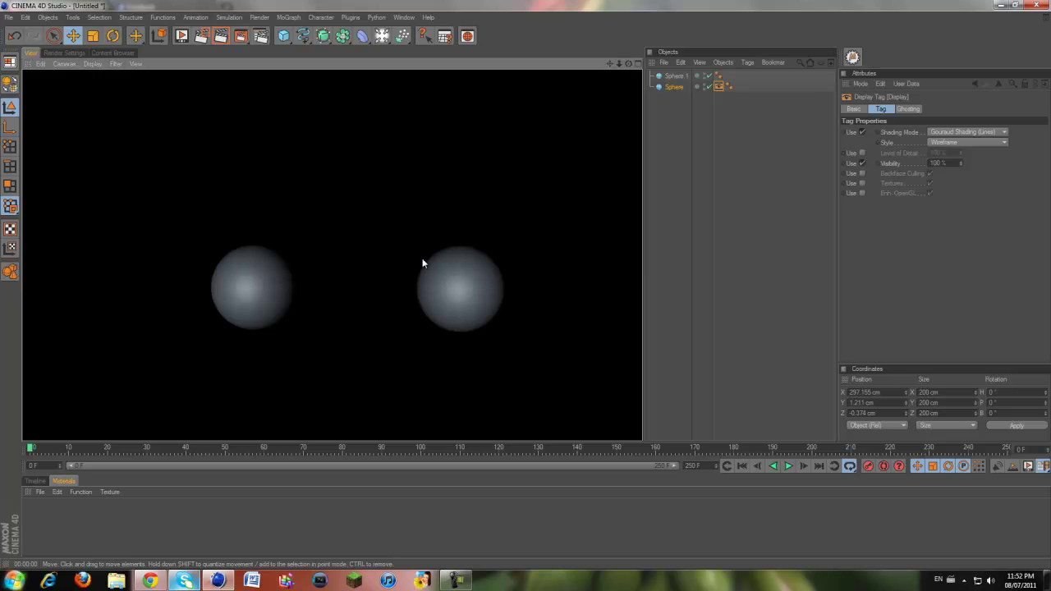
# Step: Keyframe Visibility, switch its override off, and toggle the Textures override
pyautogui.scroll(2, 422, 260)
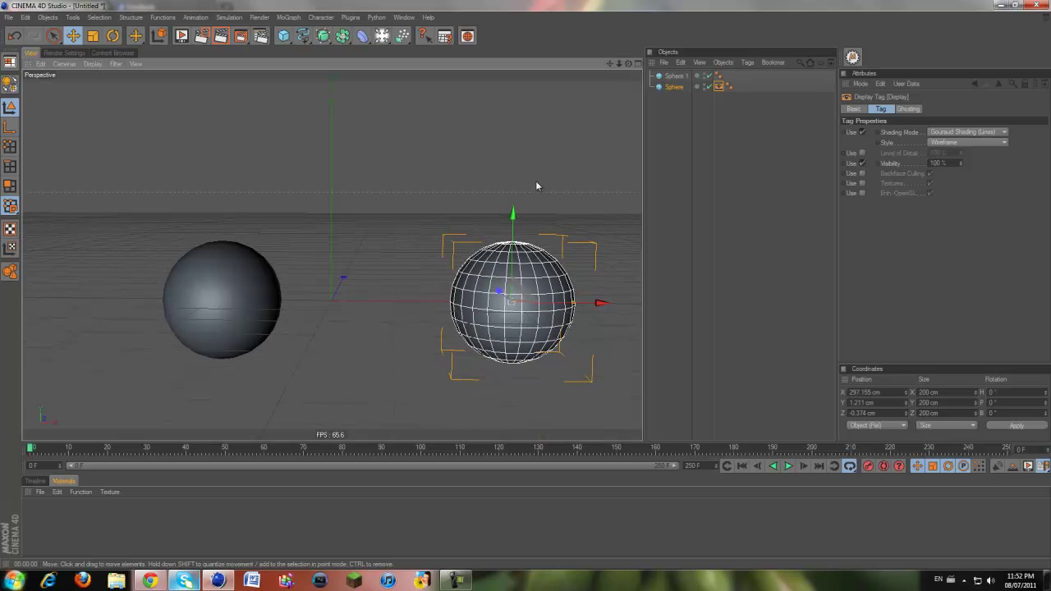
pyautogui.keyDown('ctrl'); pyautogui.click(876, 164); pyautogui.keyUp('ctrl')
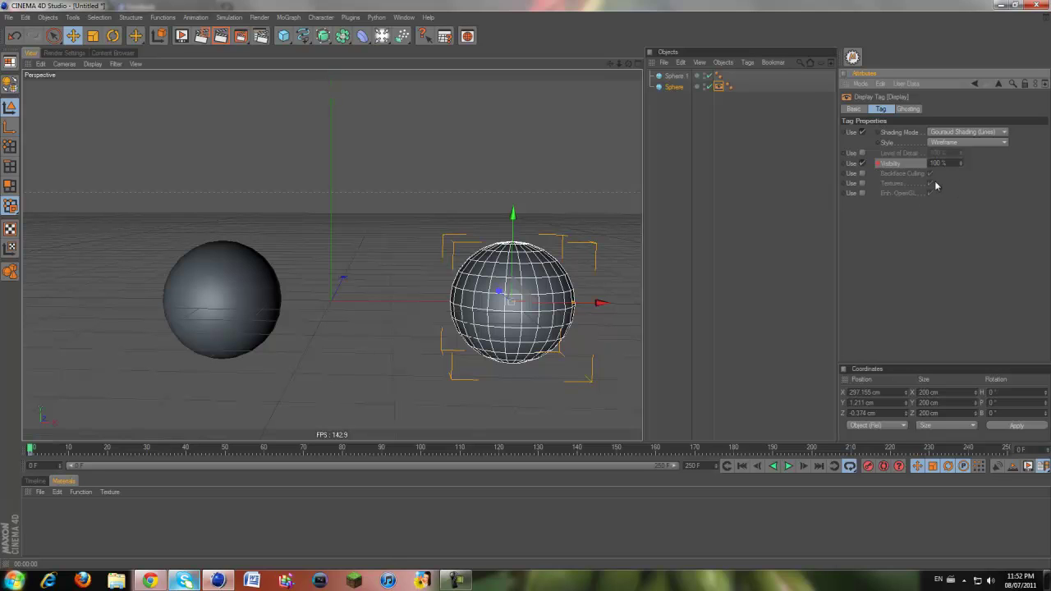
pyautogui.click(862, 164)
pyautogui.click(862, 184)
pyautogui.click(862, 183)
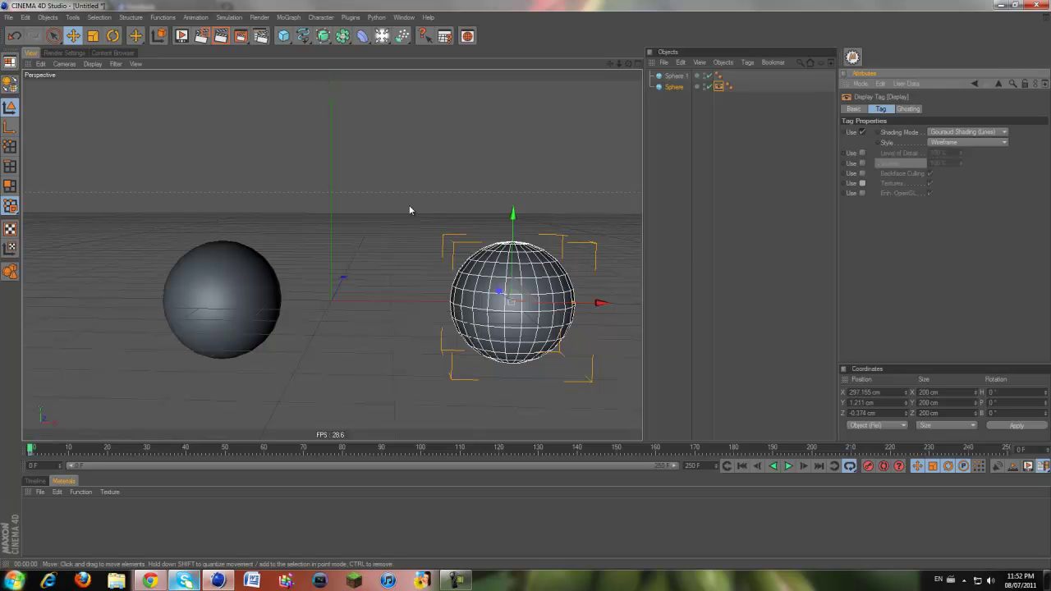
# Step: Delete the left sphere and move the remaining one to the grid's left side
pyautogui.click(264, 276)
pyautogui.press('Delete')
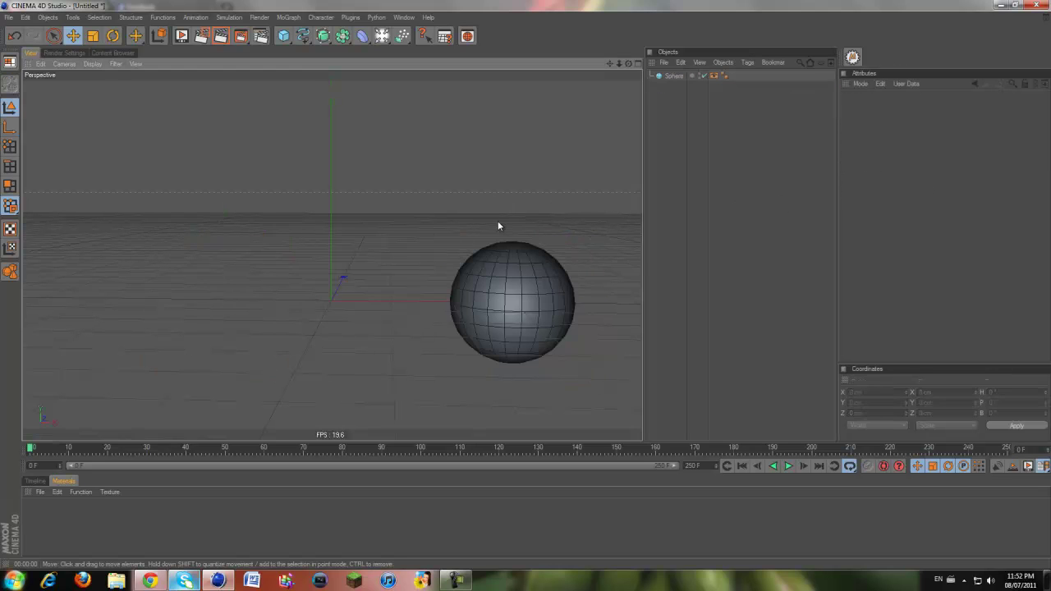
pyautogui.click(524, 273)
pyautogui.moveTo(577, 297); pyautogui.dragTo(308, 297)
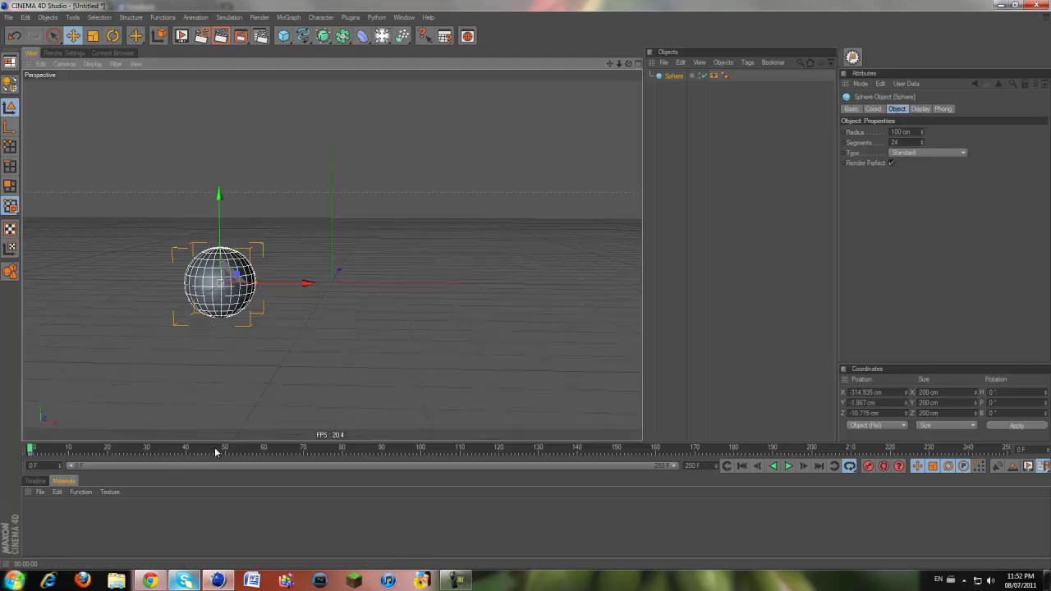
# Step: Keyframe the sphere raised at frame 31 and landed on the right at frame 60
pyautogui.click(151, 447)
pyautogui.moveTo(312, 322); pyautogui.dragTo(525, 284)
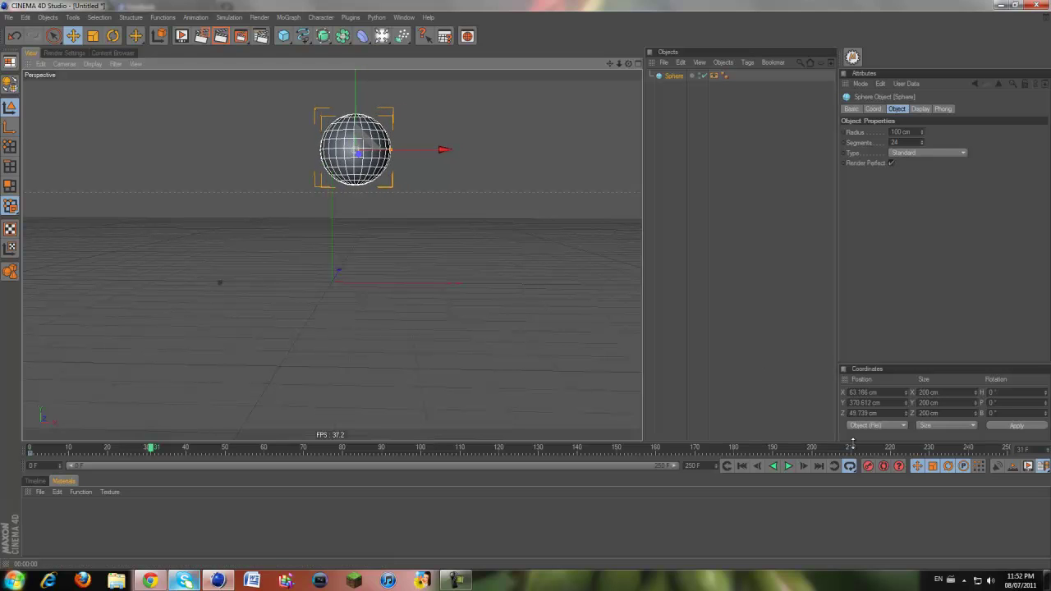
pyautogui.click(867, 466)
pyautogui.click(265, 447)
pyautogui.moveTo(288, 435); pyautogui.dragTo(734, 371)
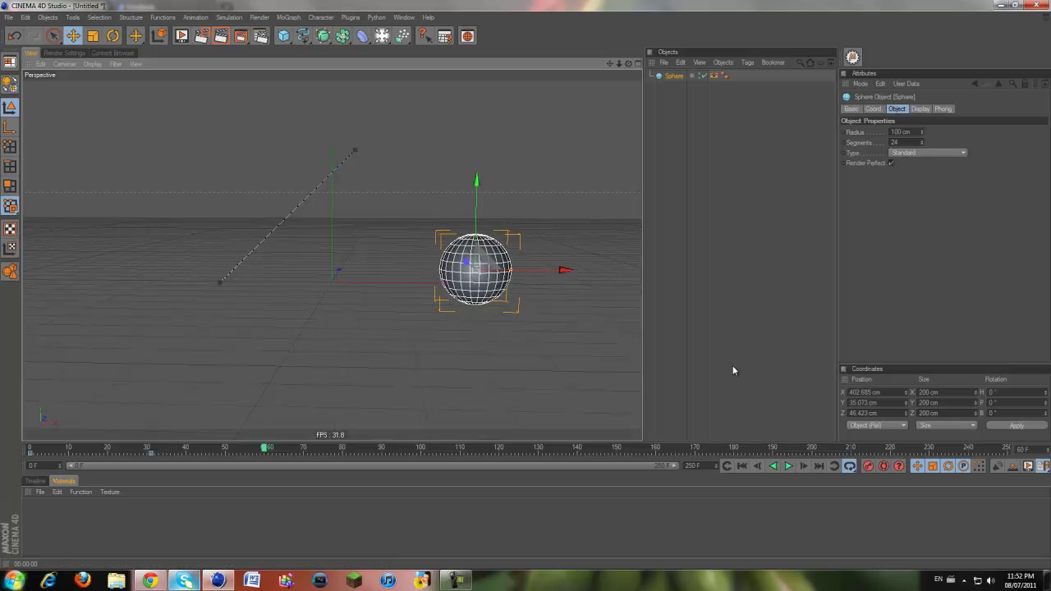
pyautogui.click(868, 466)
# Step: Play the hop animation from frame 0 and rewind
pyautogui.click(740, 466)
pyautogui.click(789, 467)
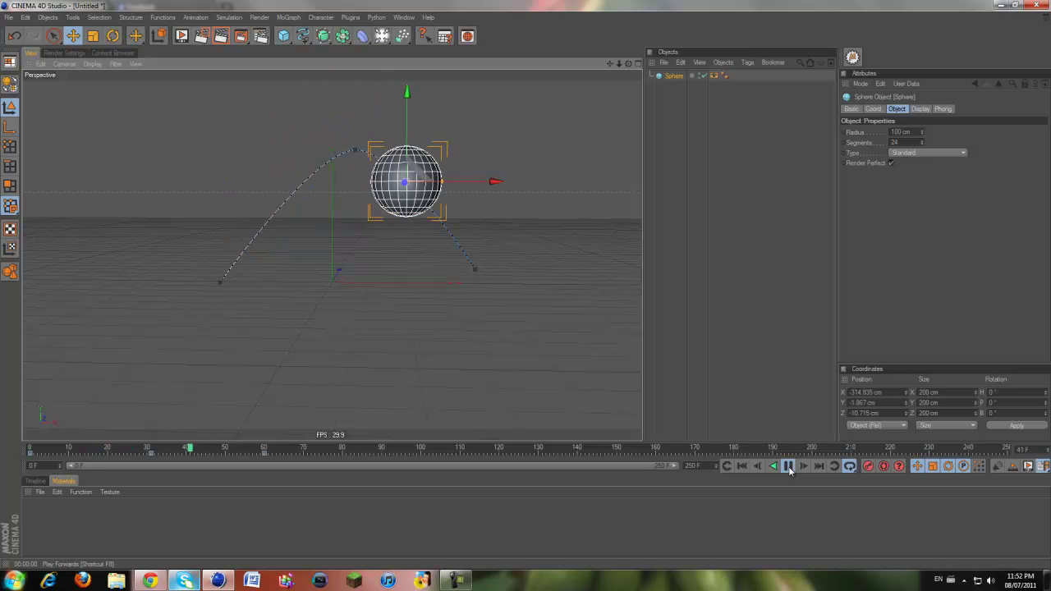
pyautogui.click(787, 466)
pyautogui.click(739, 466)
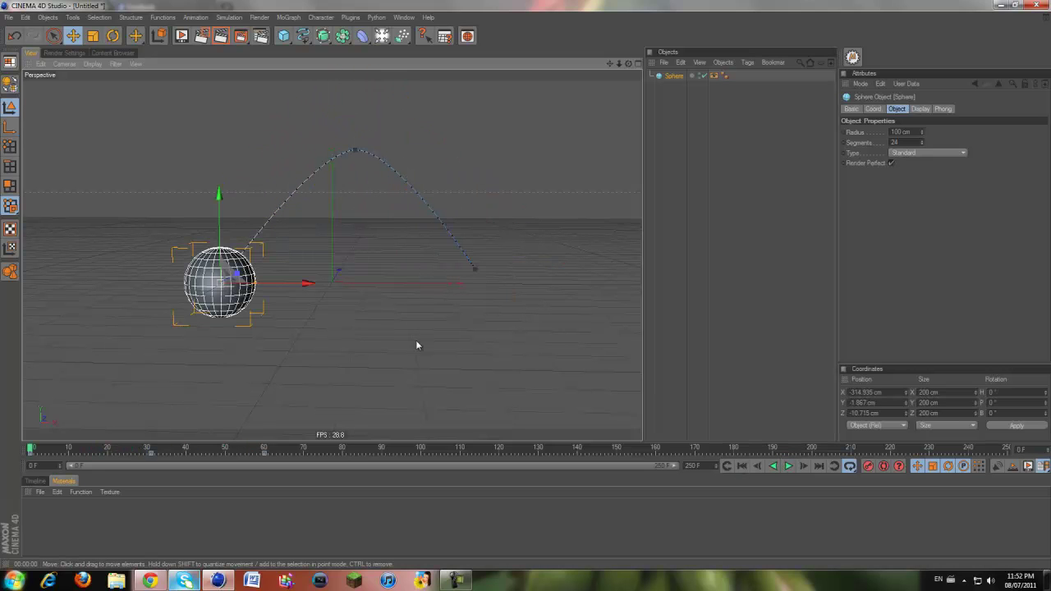
# Step: Turn on Display tag ghosting: 12 frames before and after, step 3
pyautogui.click(714, 76)
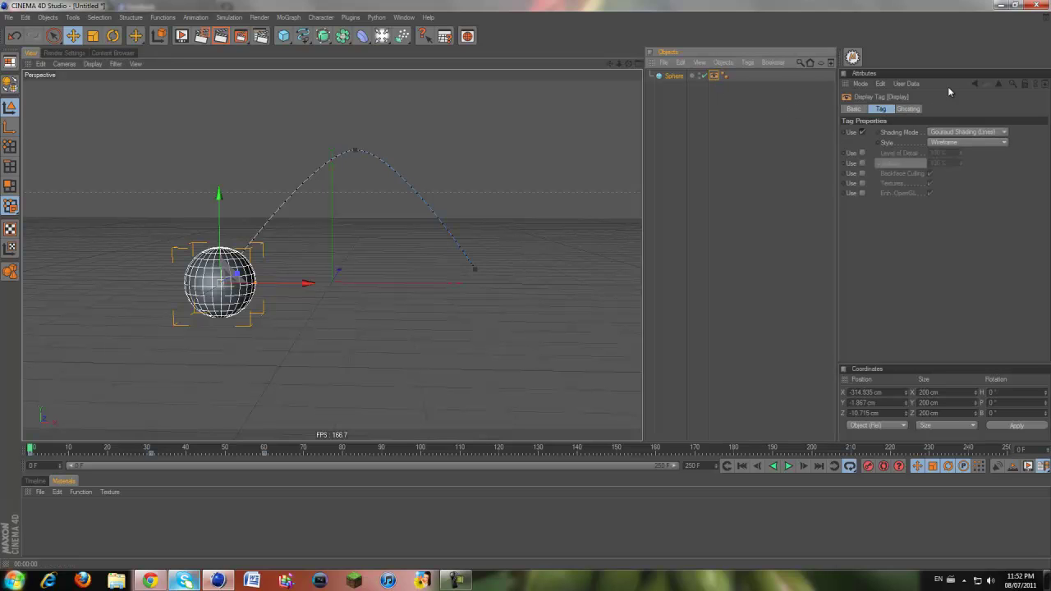
pyautogui.click(907, 109)
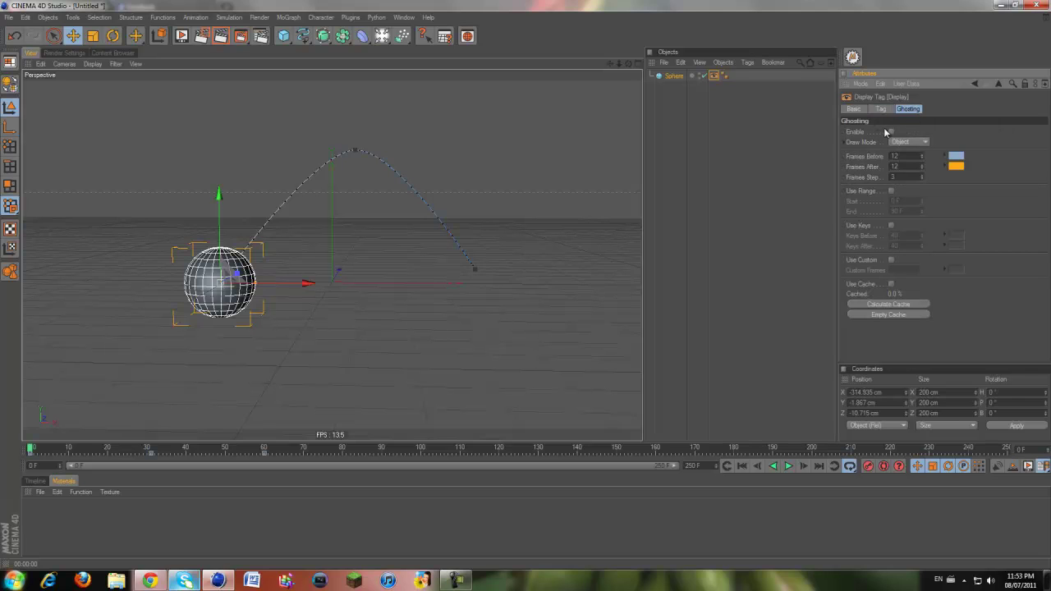
pyautogui.click(891, 132)
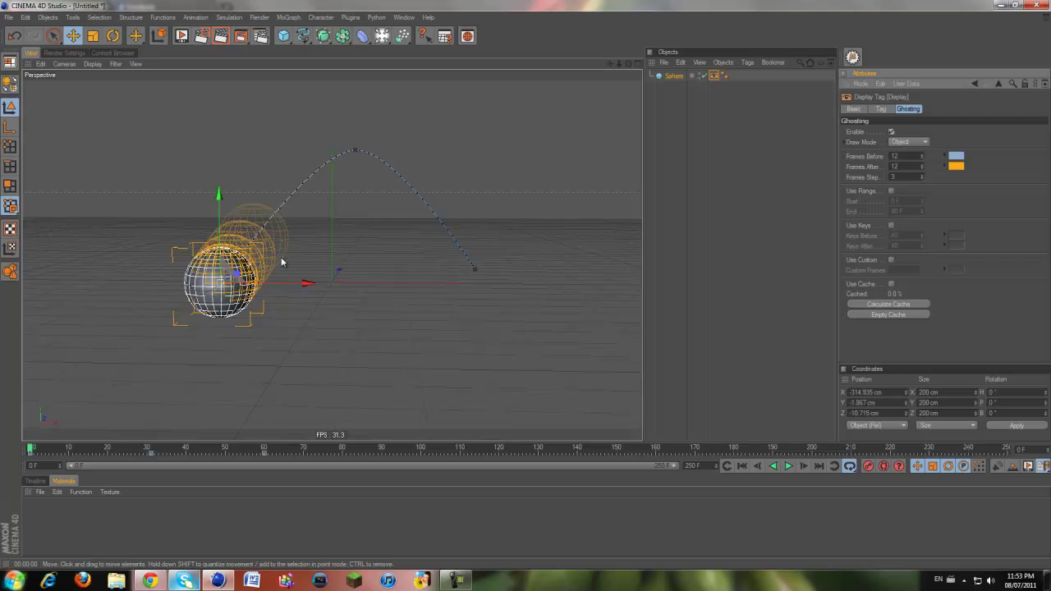
pyautogui.scroll(3, 287, 261)
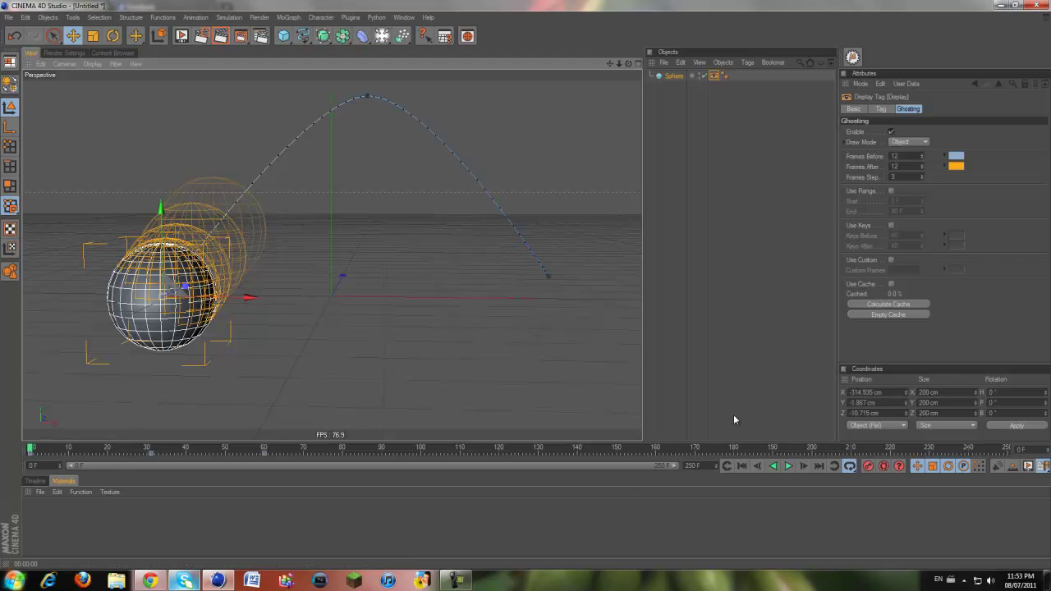
# Step: Pause the hop near frame 20 and pan to centre the sphere and ghosts
pyautogui.click(787, 465)
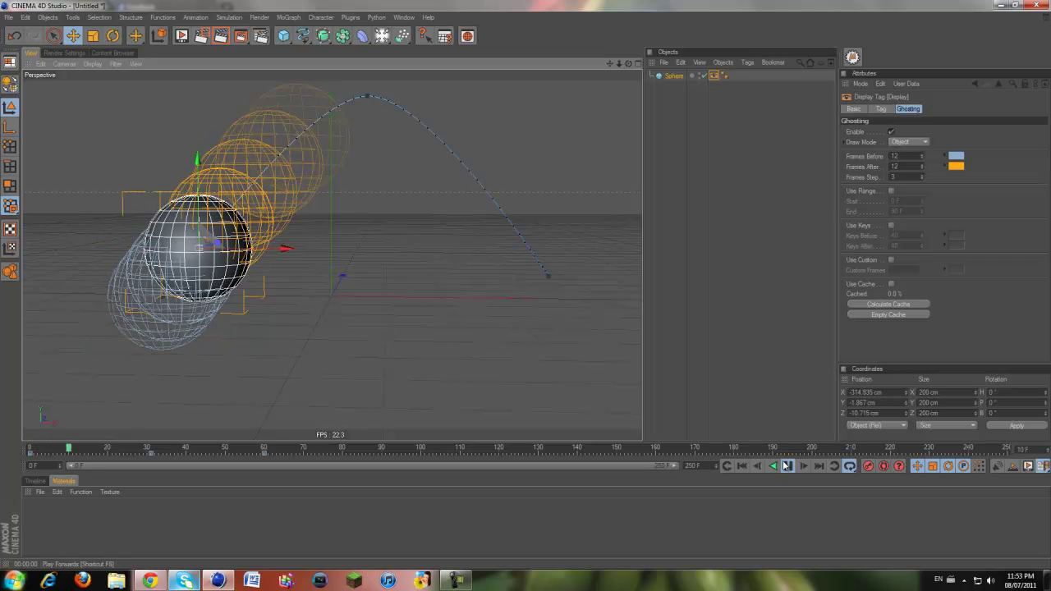
pyautogui.click(786, 465)
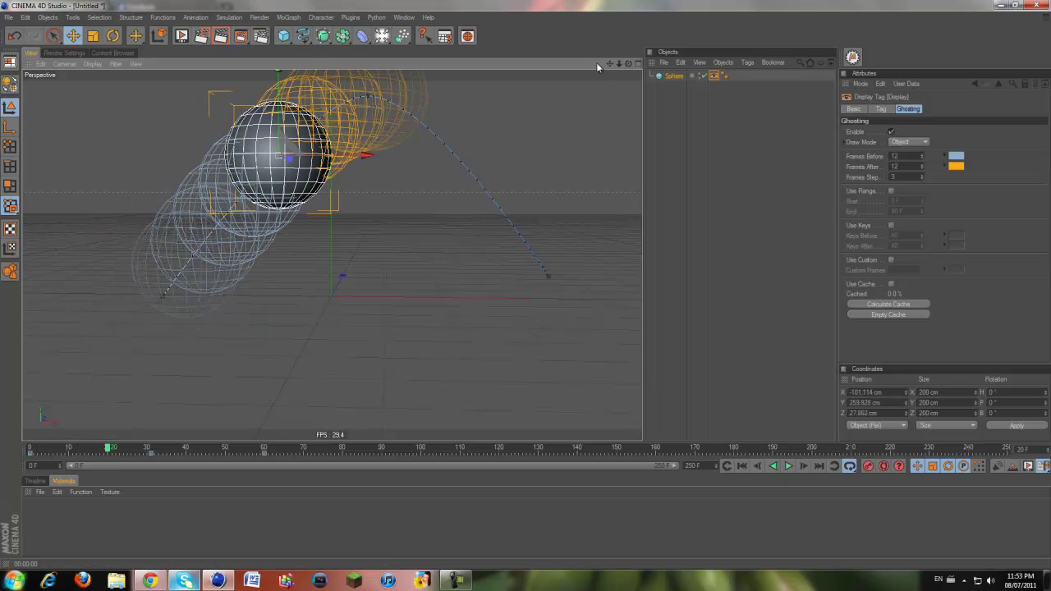
pyautogui.keyDown('alt'); pyautogui.moveTo(523, 294); pyautogui.dragTo(100, 168, button='middle'); pyautogui.keyUp('alt')
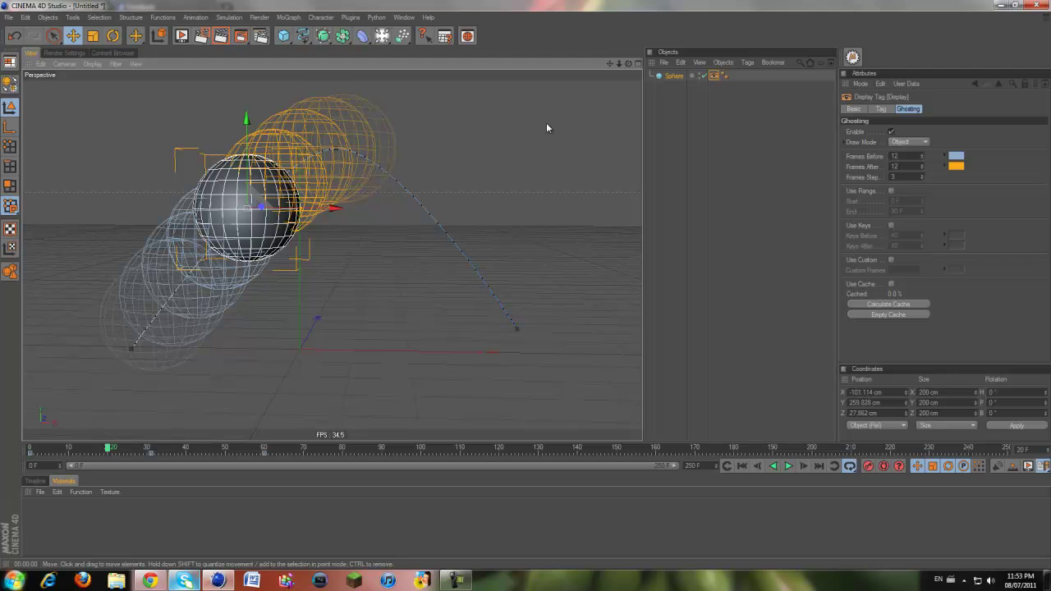
# Step: Switch ghosting to Point mode and frame the sphere closer in the view
pyautogui.click(916, 142)
pyautogui.click(917, 167)
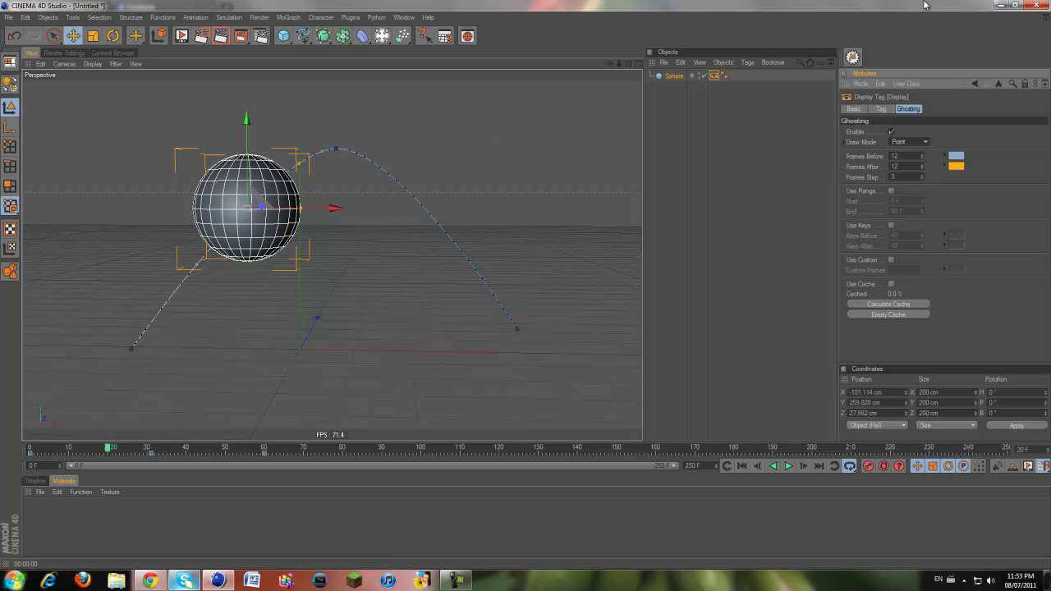
pyautogui.scroll(3, 435, 88)
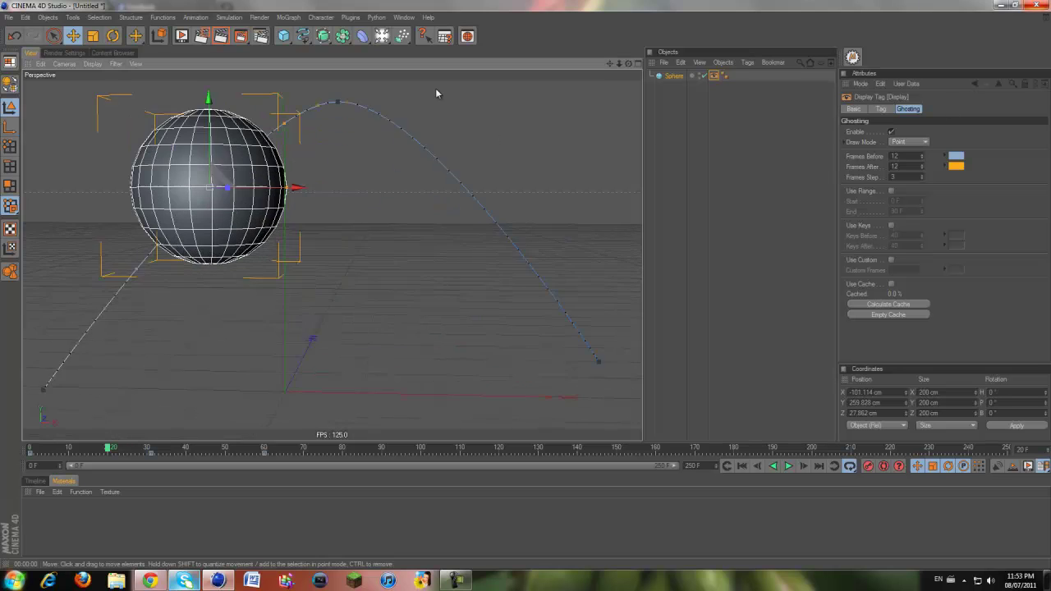
pyautogui.moveTo(610, 68); pyautogui.dragTo(578, 120)
pyautogui.moveTo(612, 63); pyautogui.dragTo(527, 288)
# Step: Try the Axis and Multi Trail ghosting modes, replaying the hop to the arc's top
pyautogui.click(902, 144)
pyautogui.click(902, 147)
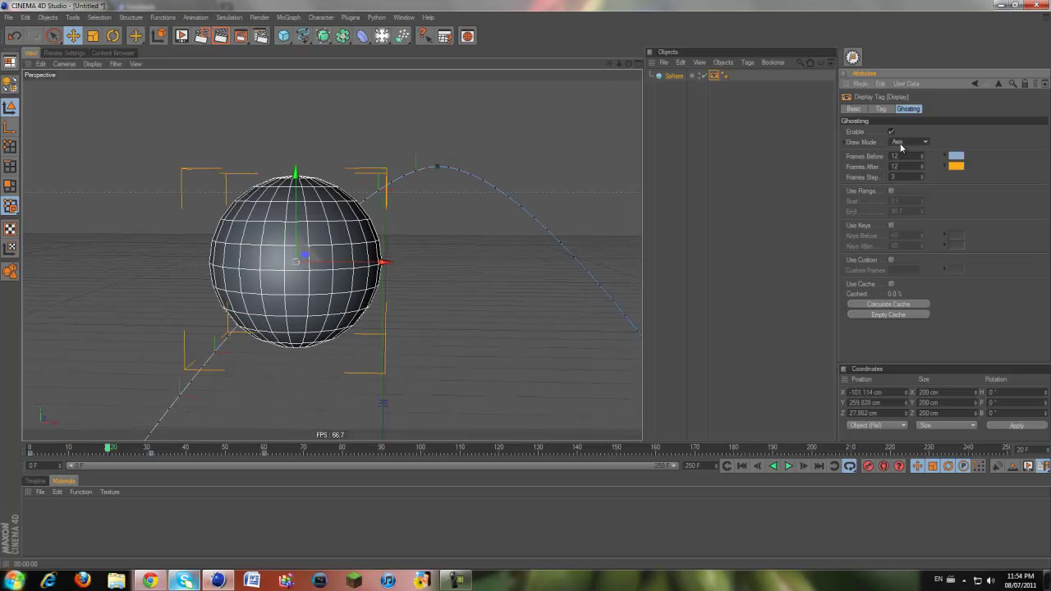
pyautogui.scroll(-3, 412, 239)
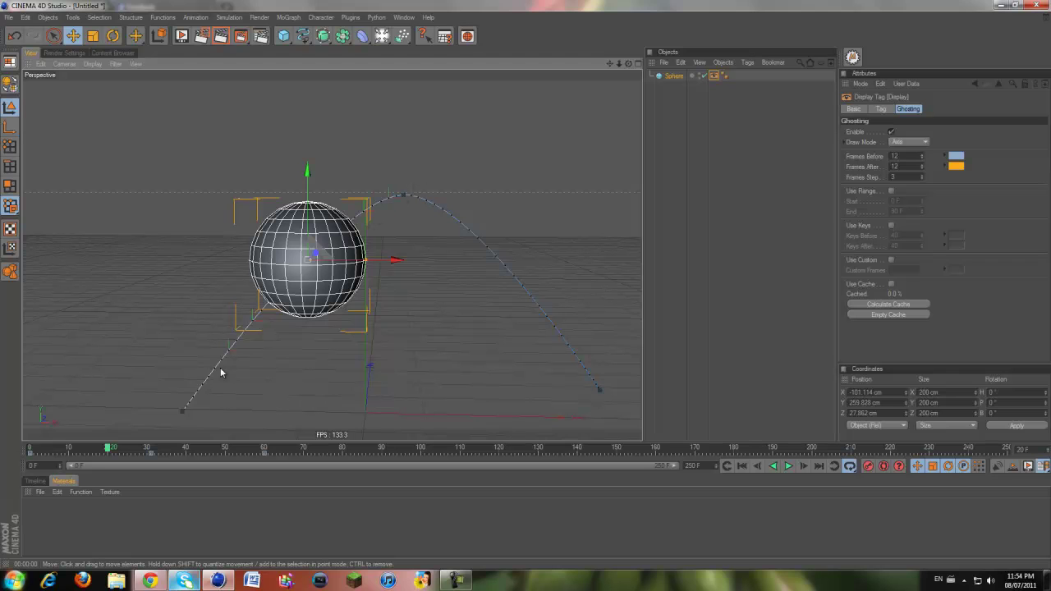
pyautogui.click(893, 143)
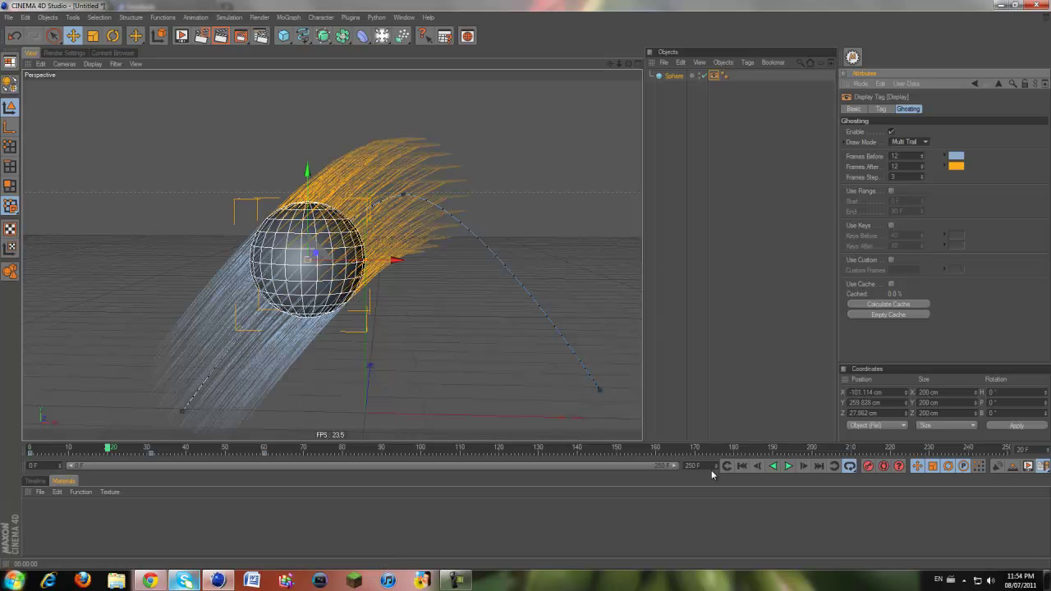
pyautogui.click(742, 466)
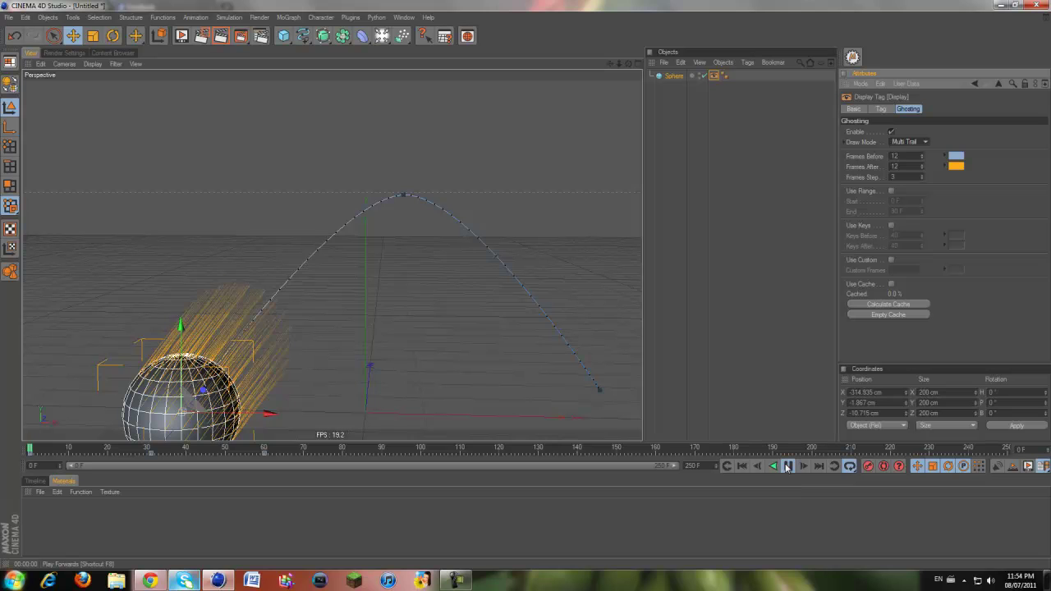
pyautogui.click(787, 466)
pyautogui.click(787, 466)
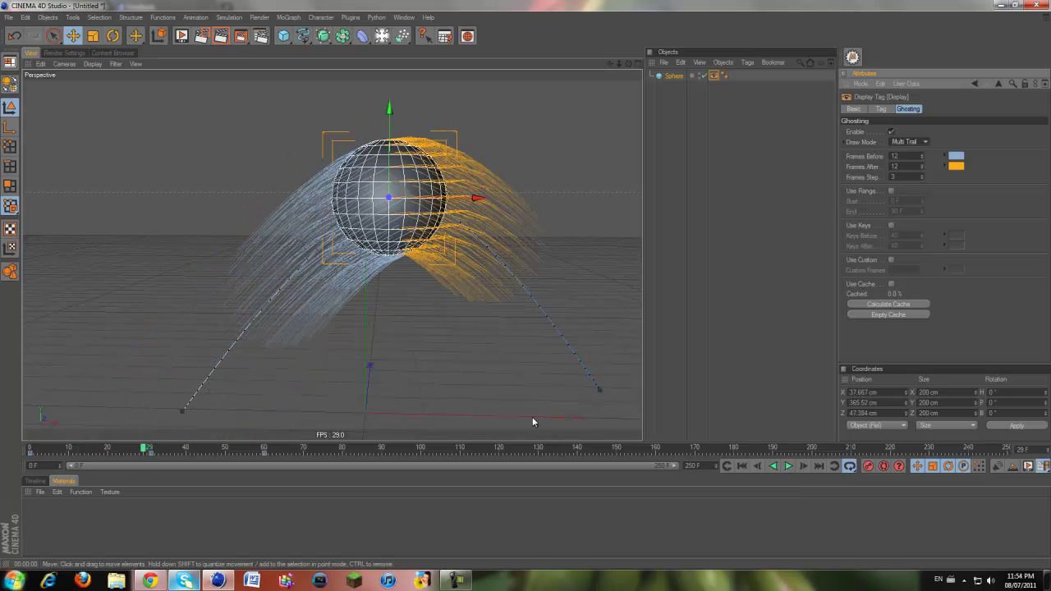
# Step: Replay with Velocity ghosting, then set the draw mode back to Object
pyautogui.click(905, 142)
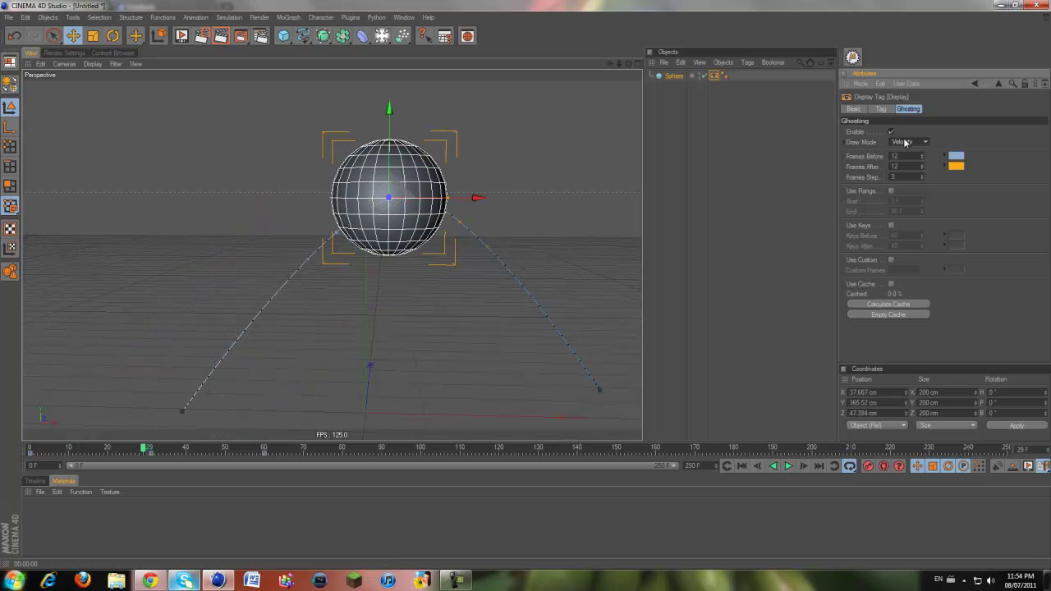
pyautogui.click(742, 466)
pyautogui.click(787, 466)
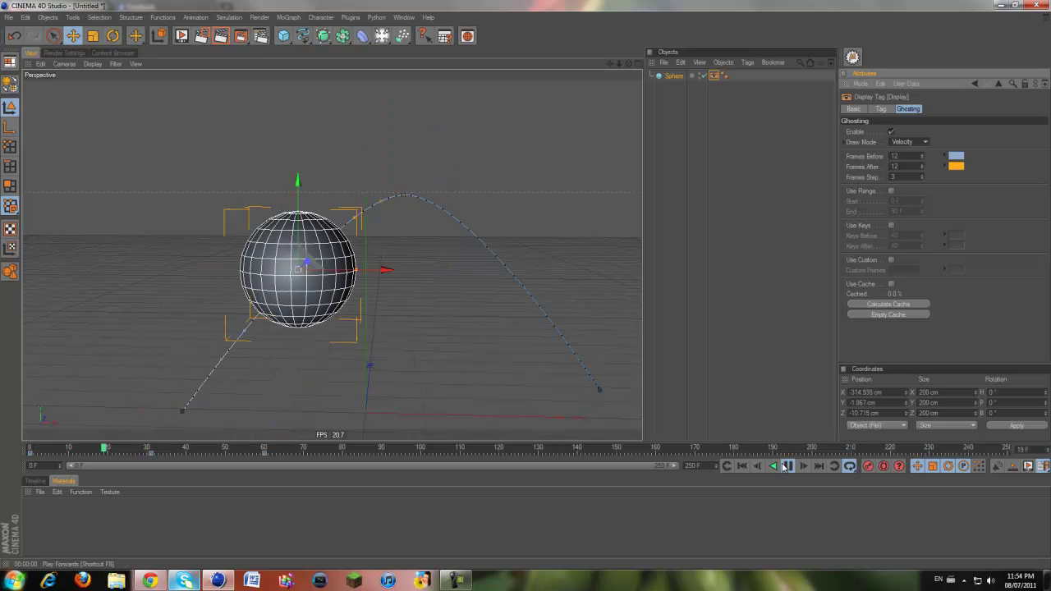
pyautogui.click(788, 466)
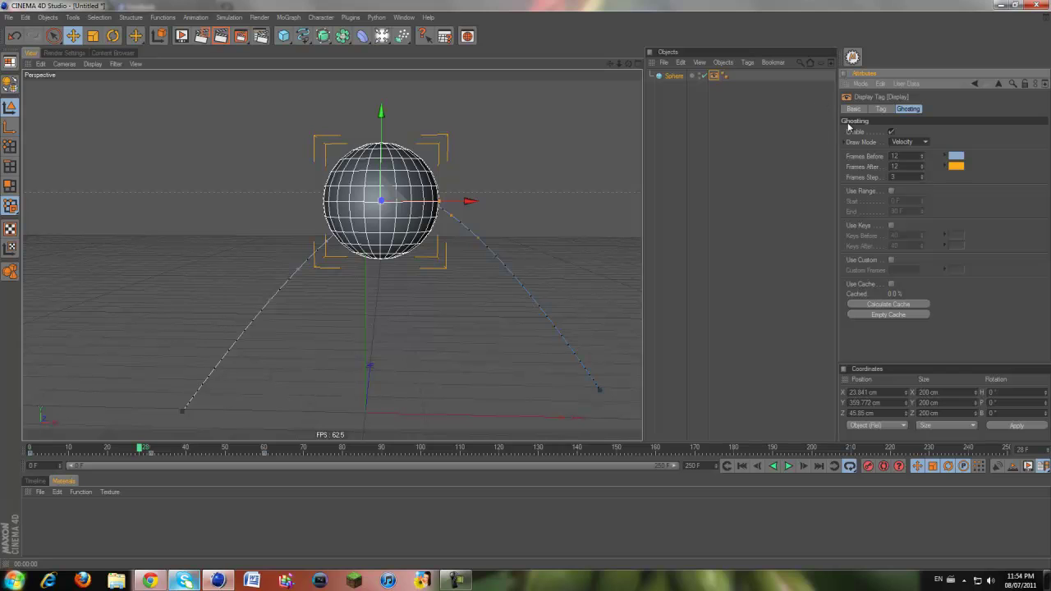
pyautogui.click(917, 144)
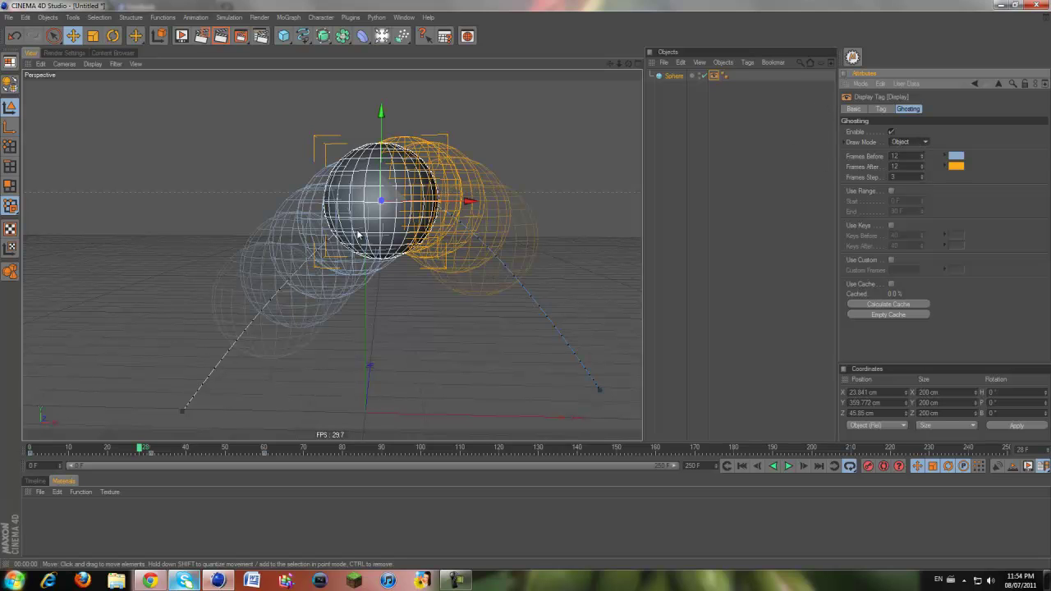
# Step: Replay the hop partway and raise ghosting Frames Before to 83
pyautogui.click(743, 468)
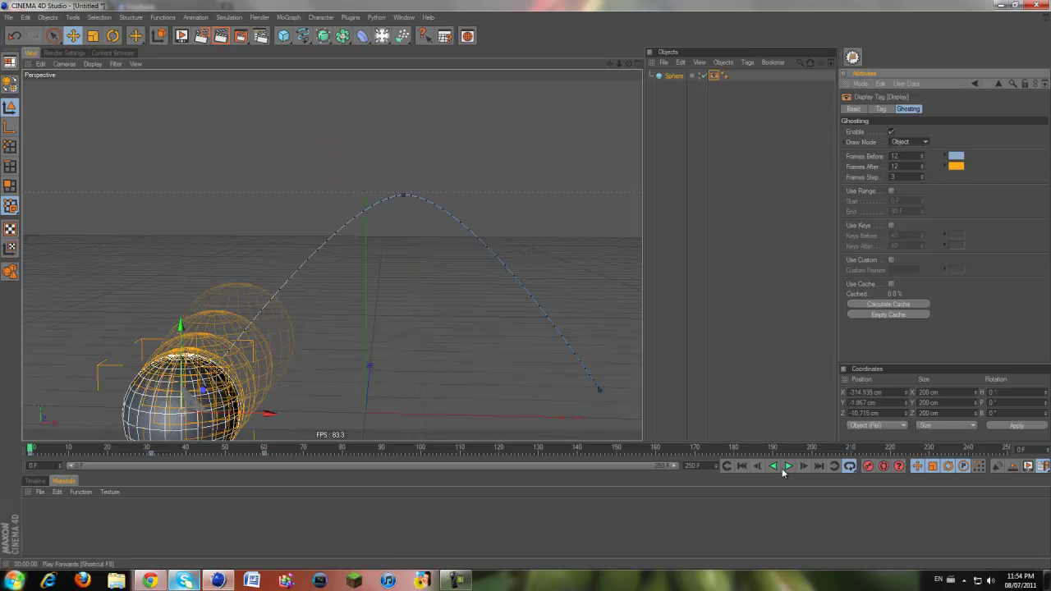
pyautogui.click(787, 465)
pyautogui.click(788, 466)
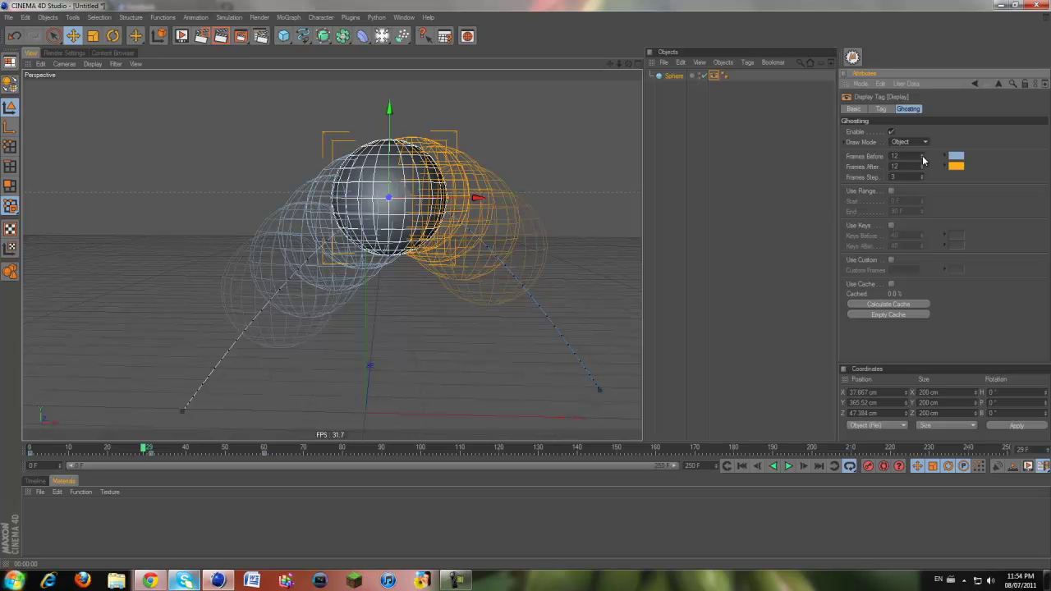
pyautogui.moveTo(923, 159); pyautogui.dragTo(923, 171)
# Step: Replay to frame 59, adjust the ghost spacing, and check the earlier-ghost colour swatch
pyautogui.click(741, 466)
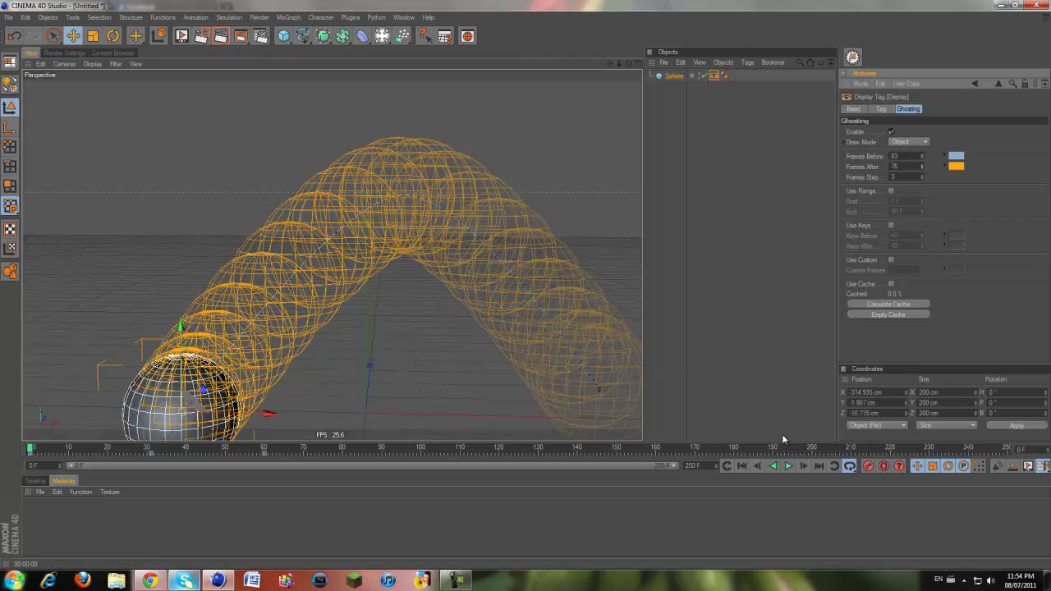
pyautogui.click(787, 466)
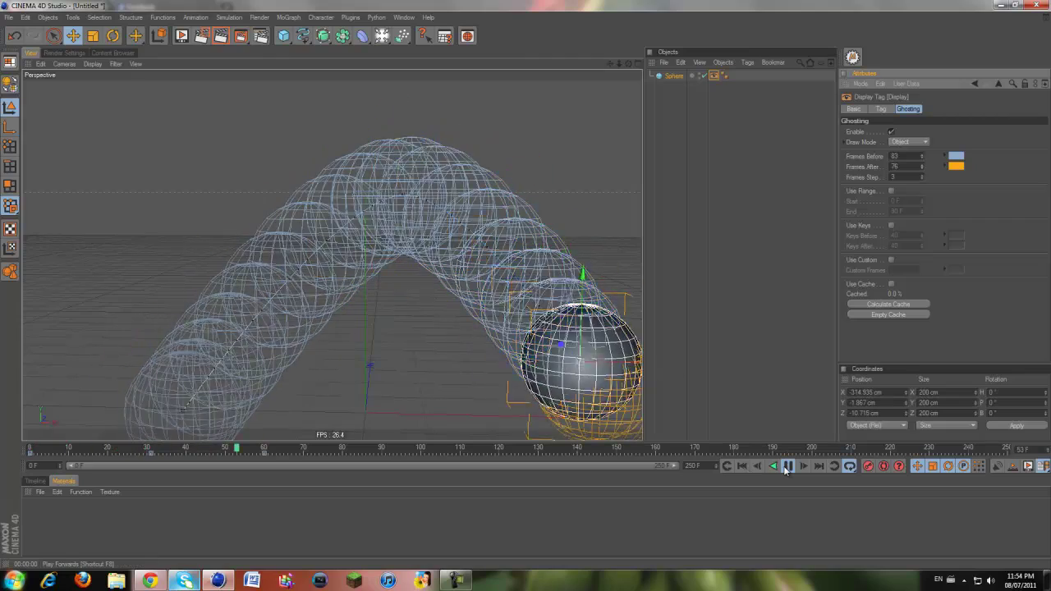
pyautogui.click(786, 466)
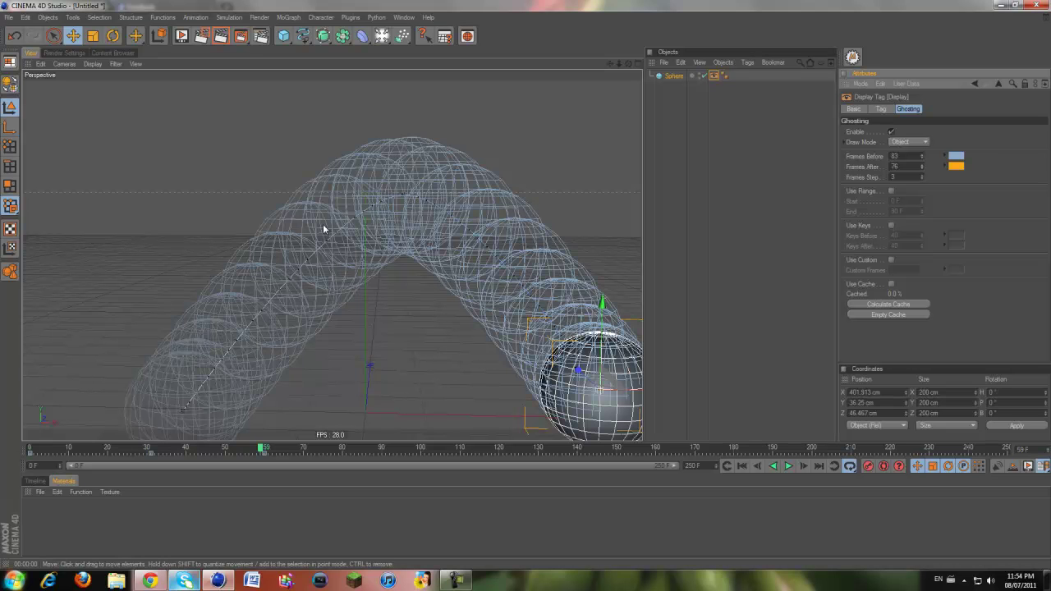
pyautogui.moveTo(922, 178)
pyautogui.mouseDown()
pyautogui.moveTo(922, 168)
pyautogui.moveTo(924, 177)
pyautogui.mouseUp()
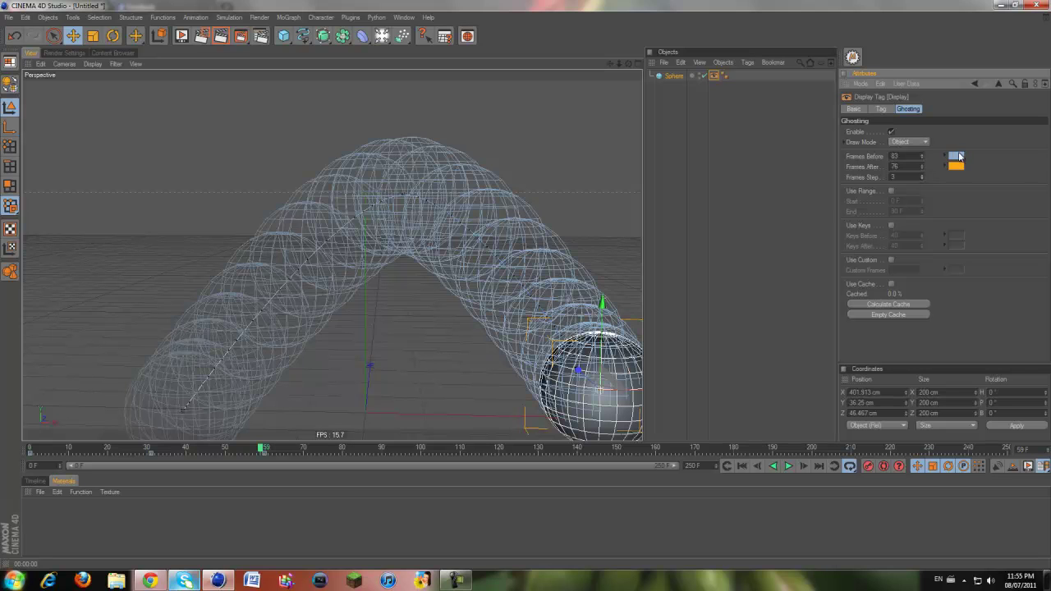
pyautogui.click(944, 157)
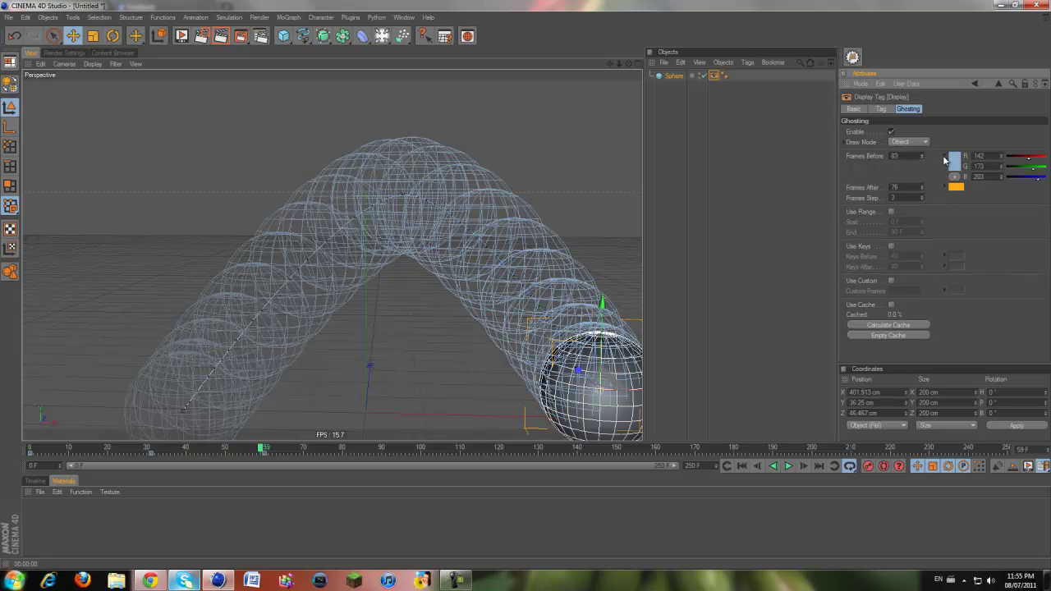
pyautogui.click(945, 158)
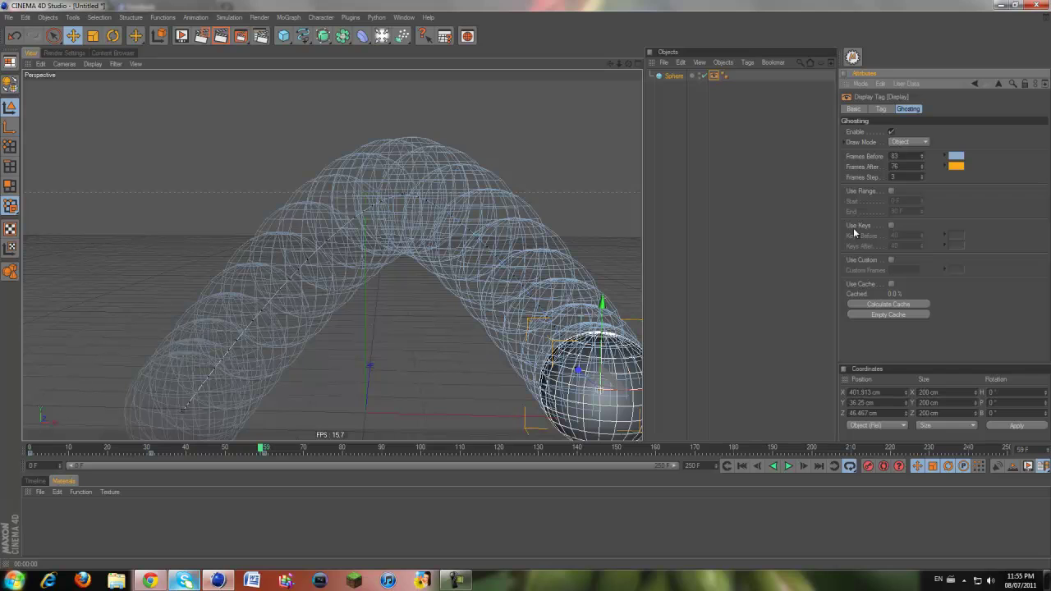
# Step: Delete the animated Sphere object, leaving an empty scene, and rewind the timeline to frame 0
pyautogui.click(890, 110)
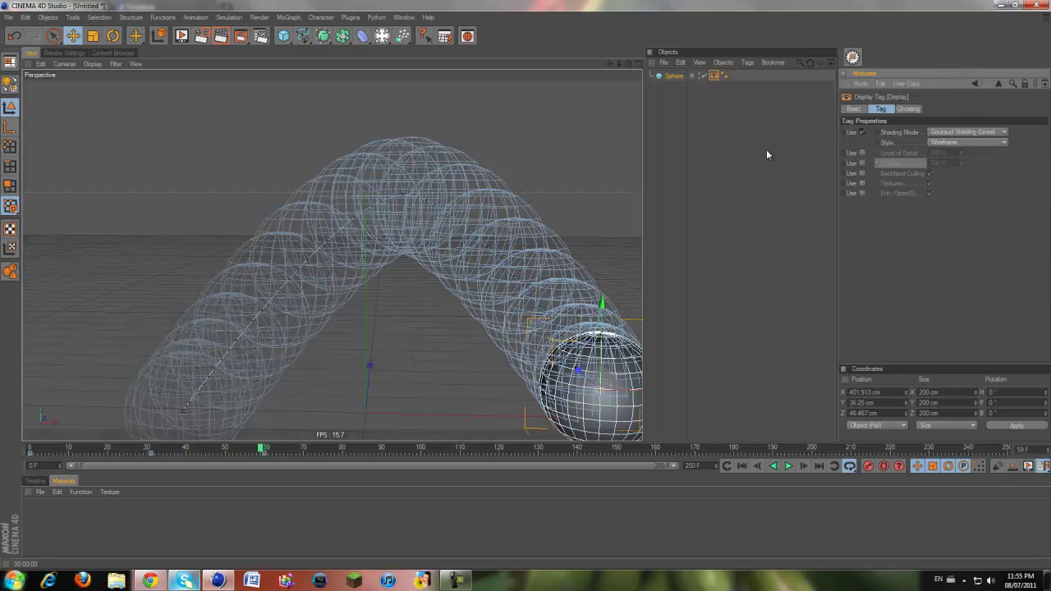
pyautogui.click(673, 76)
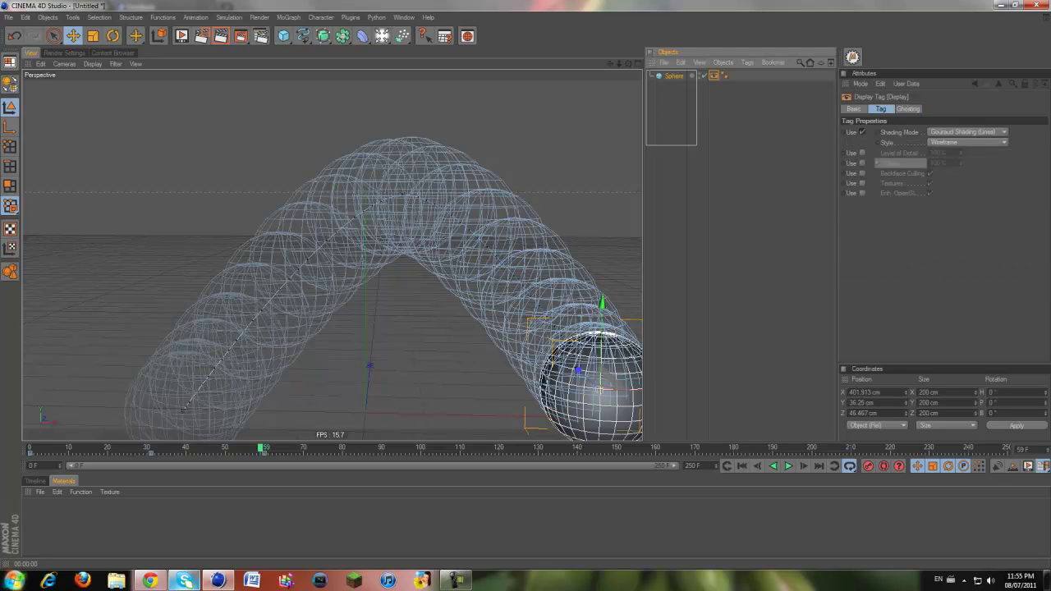
pyautogui.press('Delete')
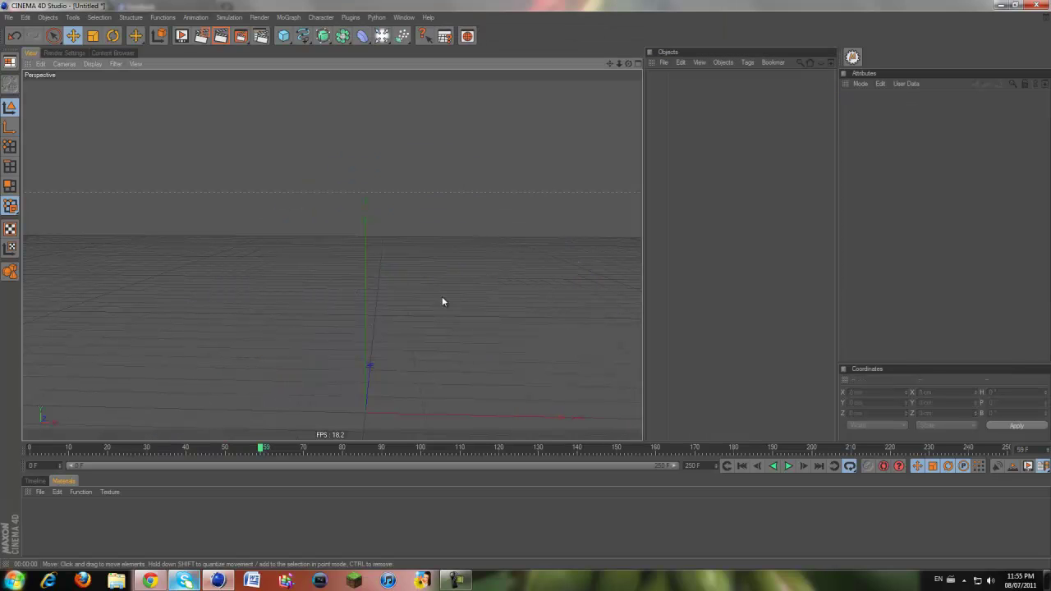
pyautogui.click(454, 580)
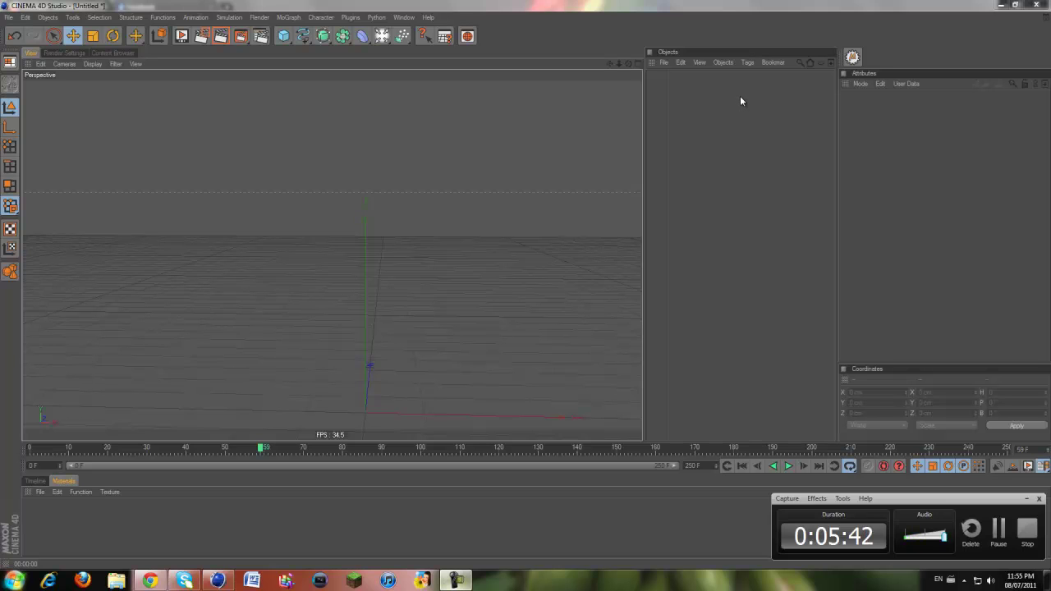
pyautogui.click(741, 466)
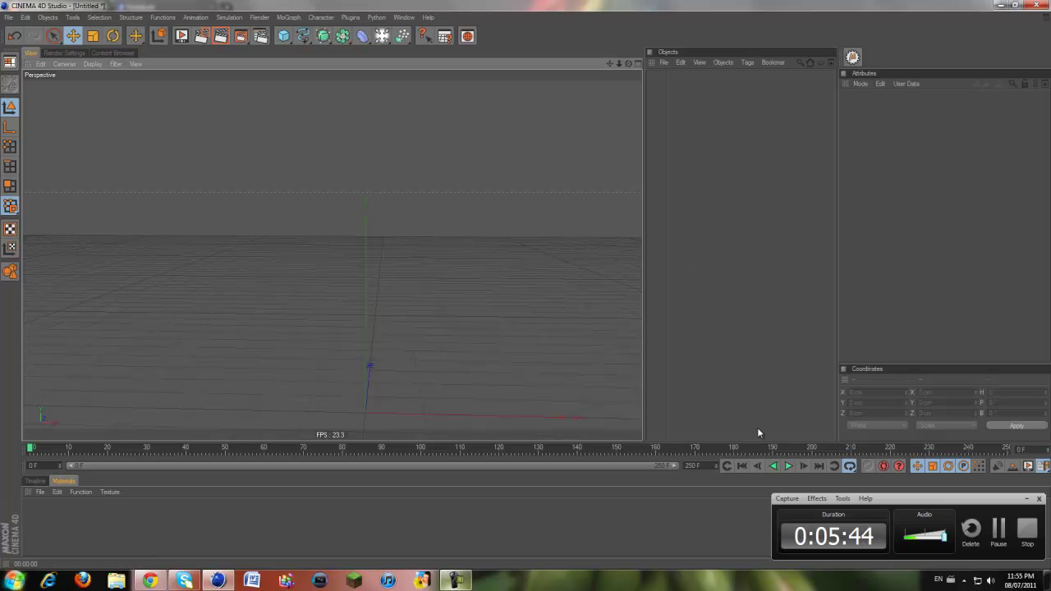